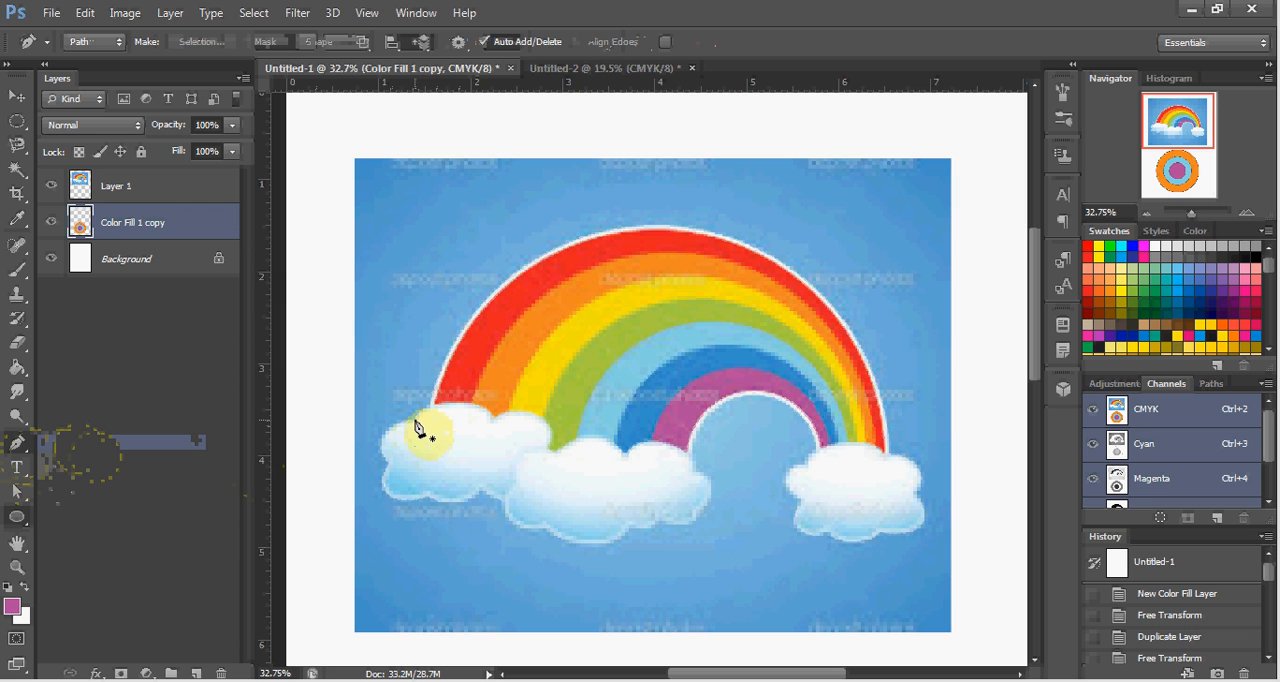
# Start a Pen tool path on the left cloud and place straight-segment anchors along the undersides of the left and middle clouds.
pyautogui.click(412, 420)
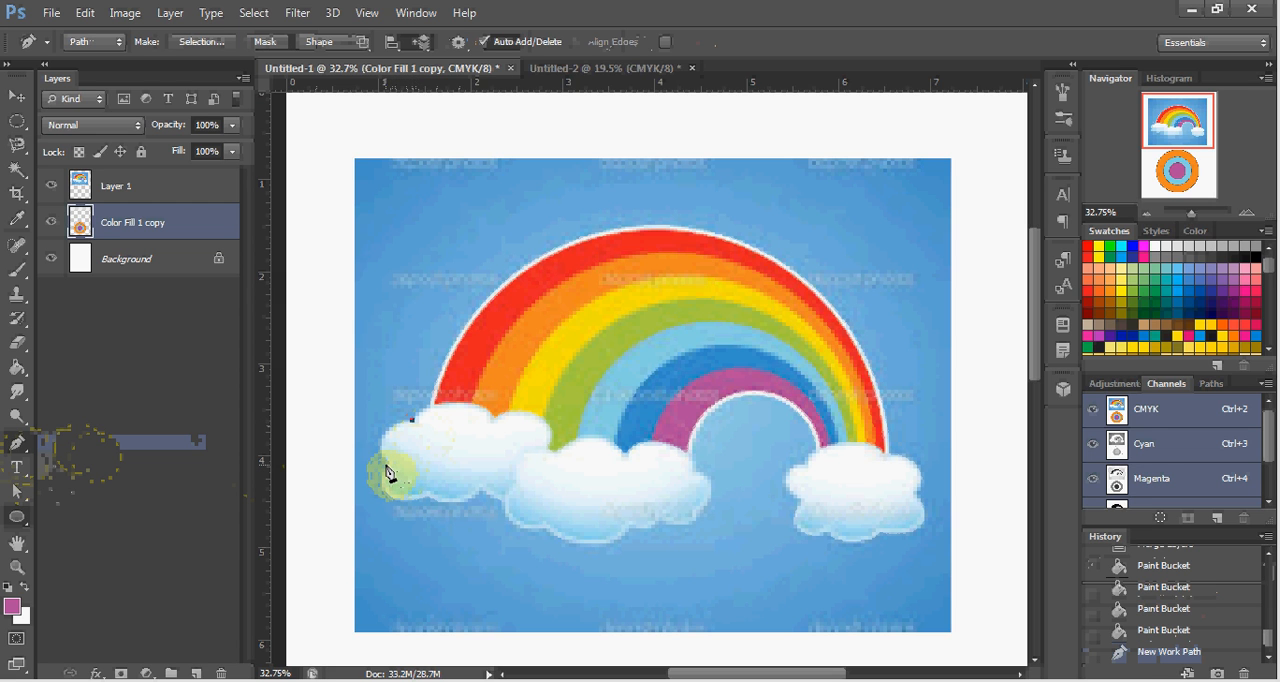
pyautogui.click(387, 463)
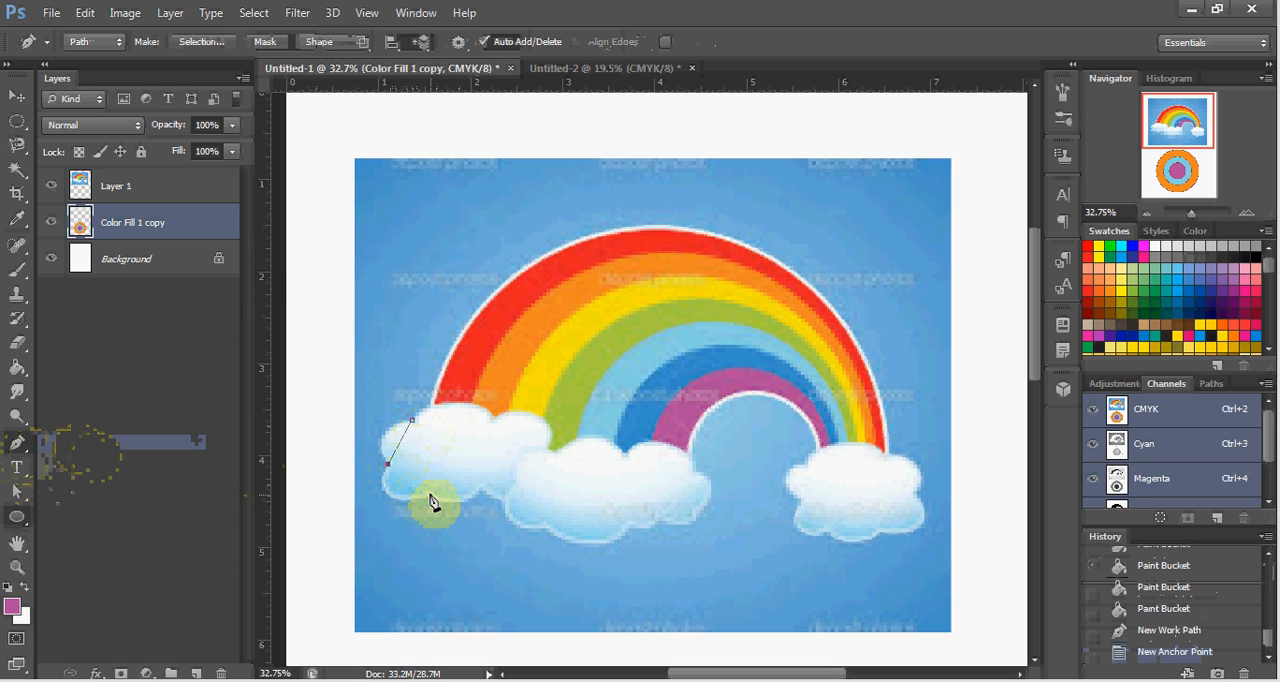
pyautogui.click(428, 494)
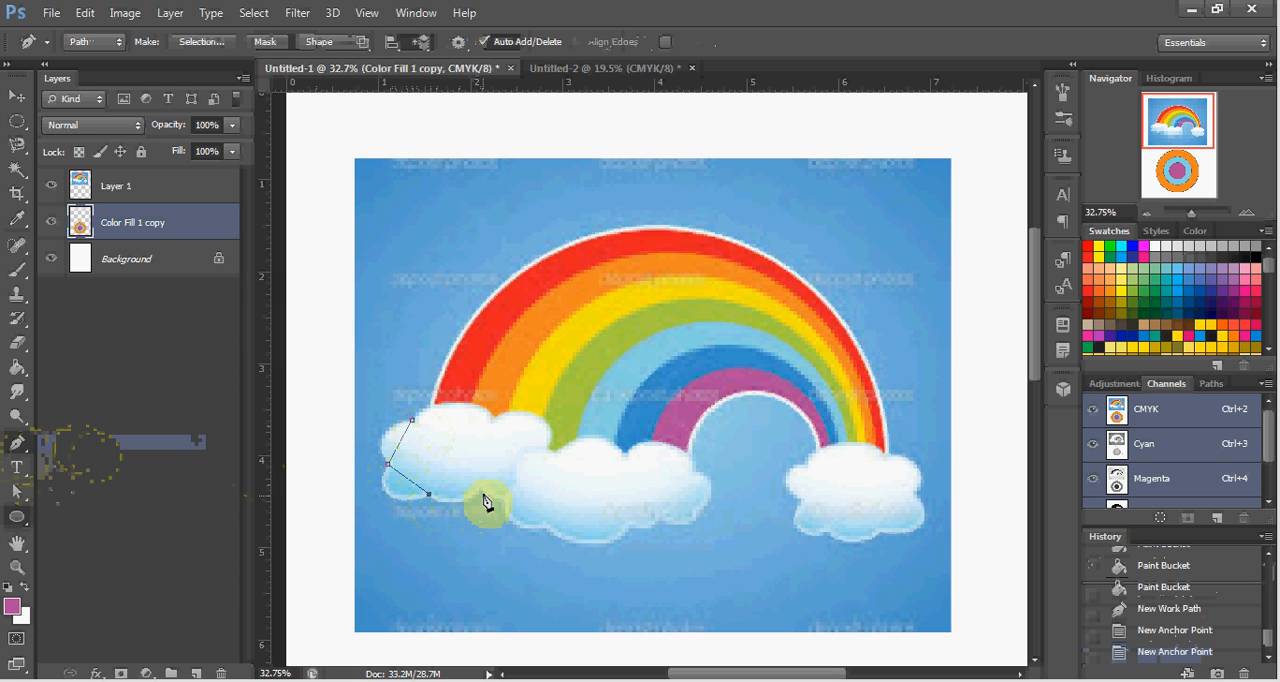
pyautogui.click(479, 488)
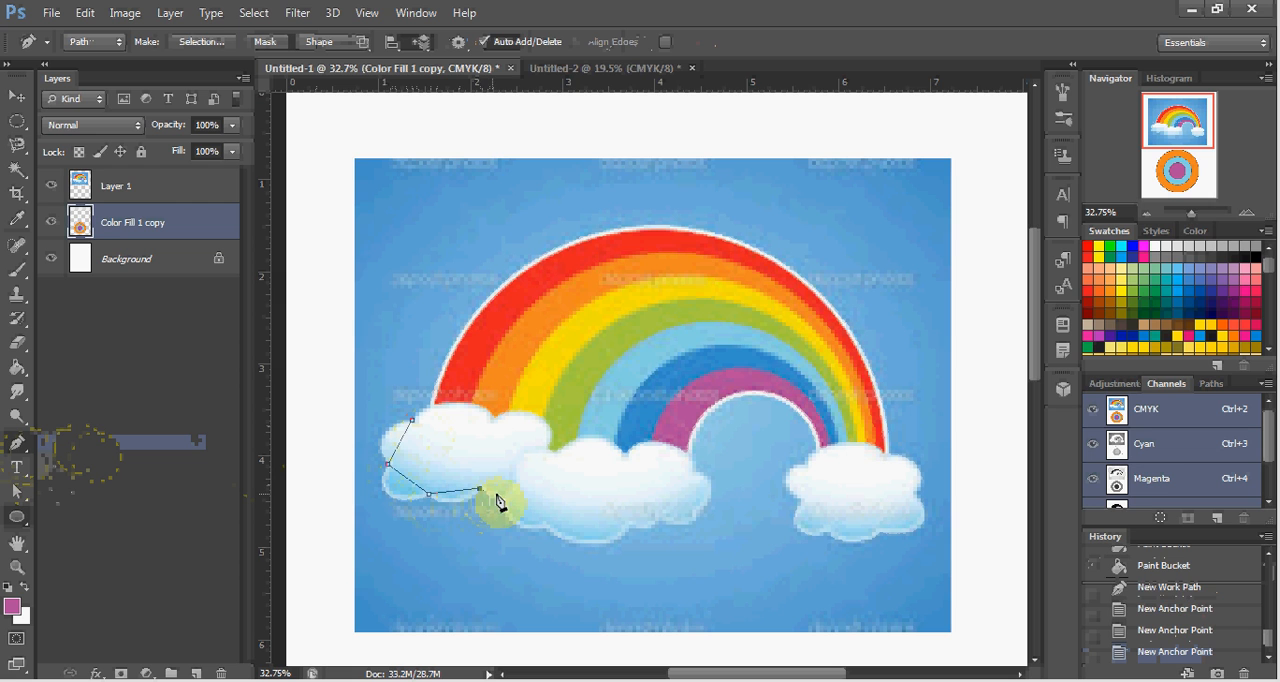
pyautogui.click(504, 495)
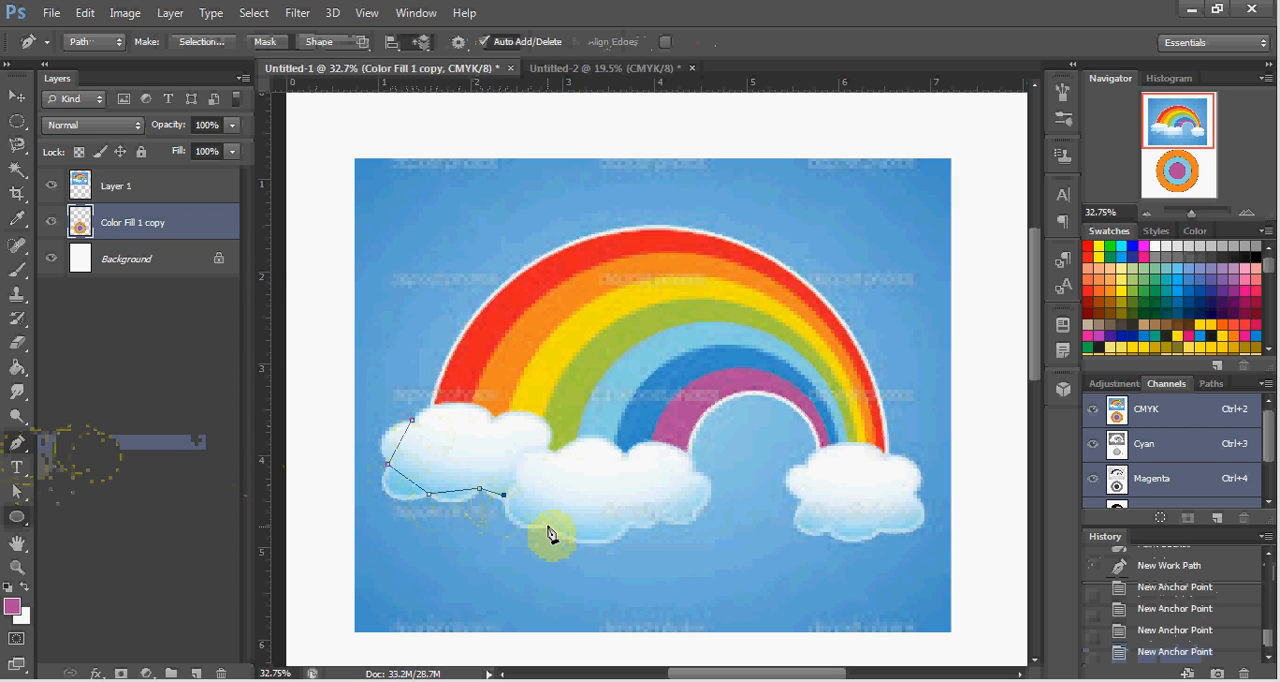
pyautogui.click(546, 523)
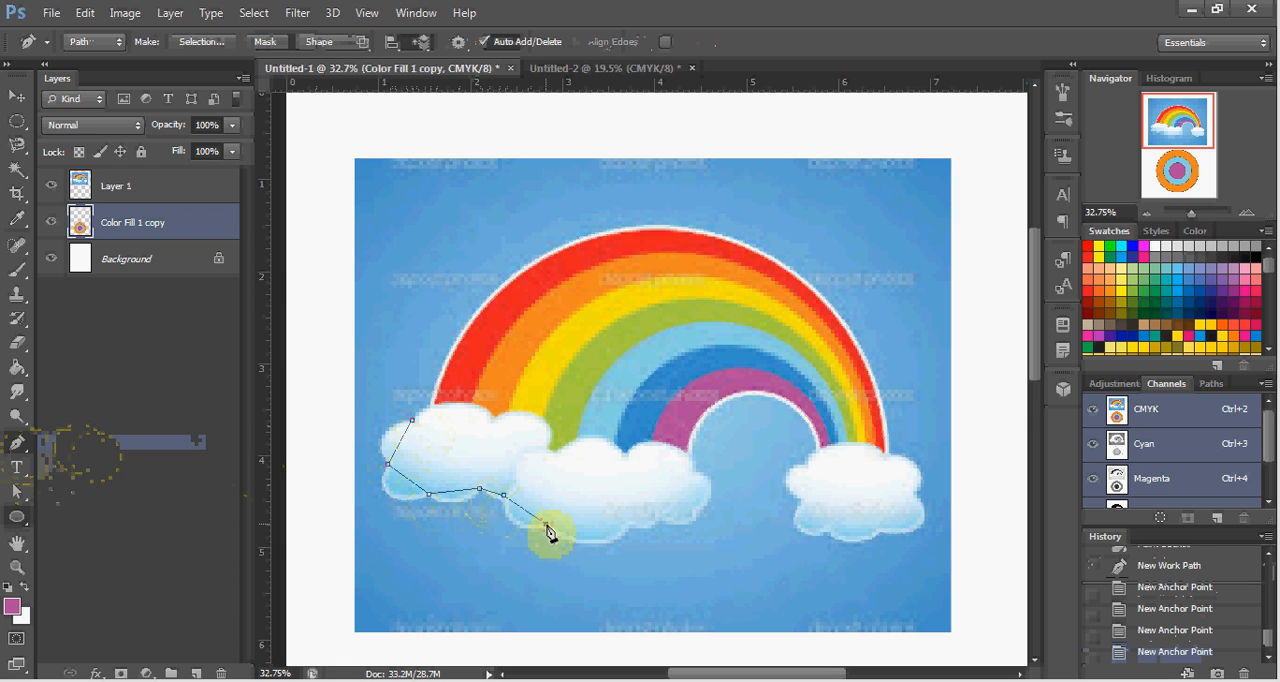
pyautogui.click(630, 523)
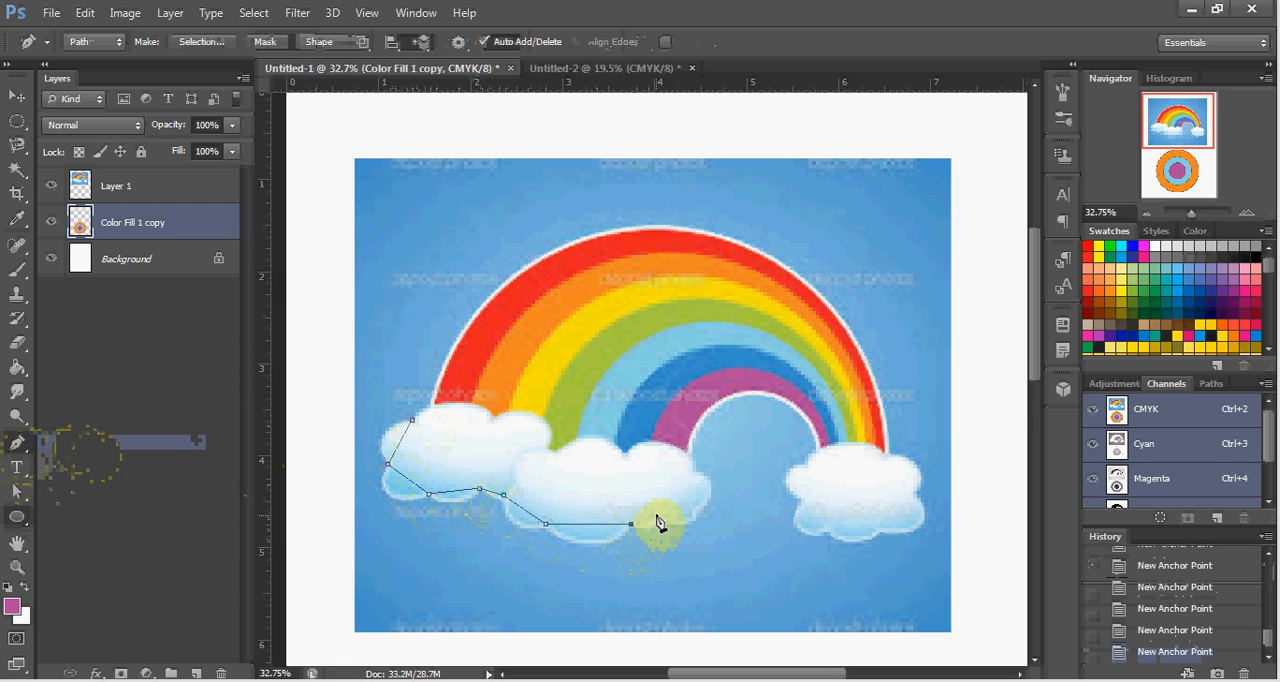
pyautogui.click(656, 514)
pyautogui.click(695, 511)
# Continue the path back along the tops of the middle and left clouds and close it at the starting anchor.
pyautogui.click(693, 466)
pyautogui.click(625, 453)
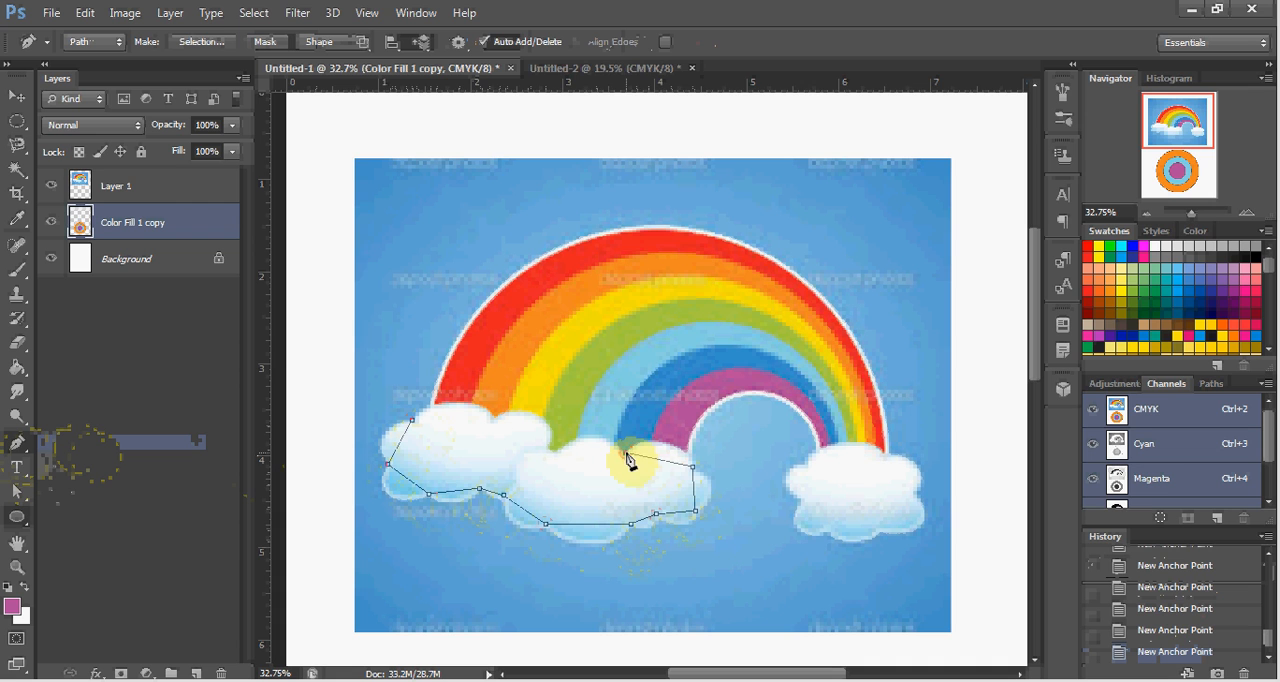
pyautogui.click(550, 456)
pyautogui.click(543, 449)
pyautogui.click(491, 420)
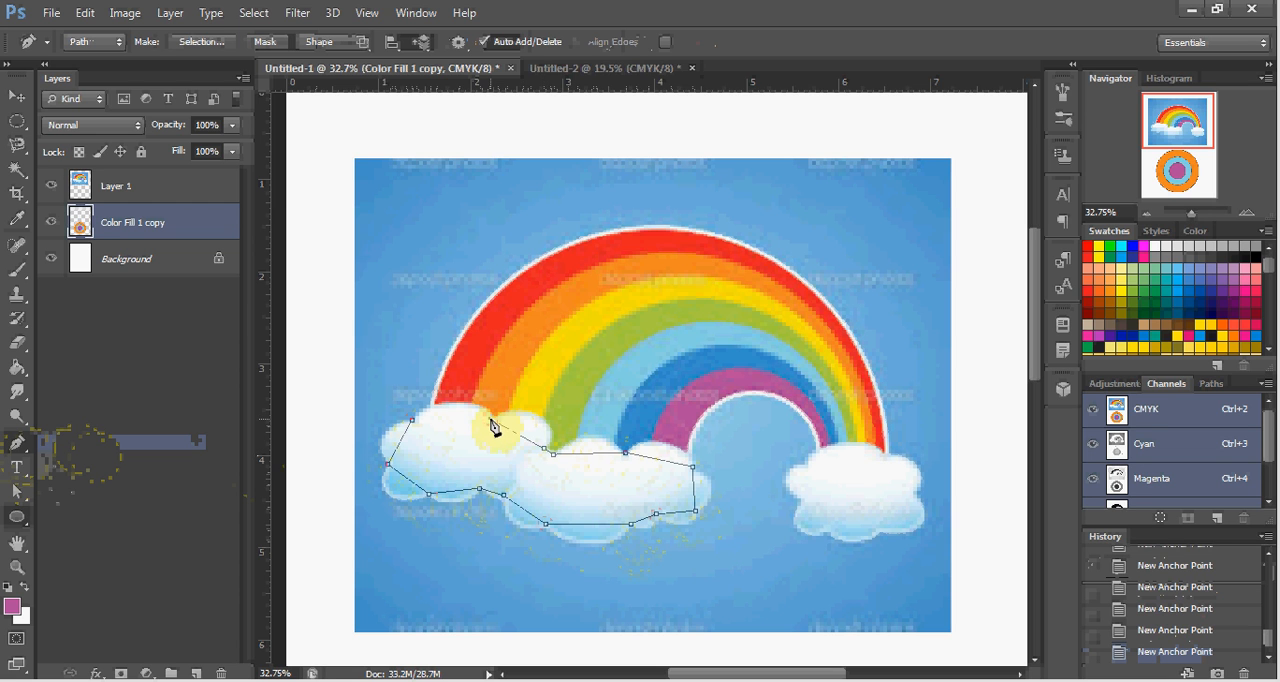
pyautogui.click(414, 421)
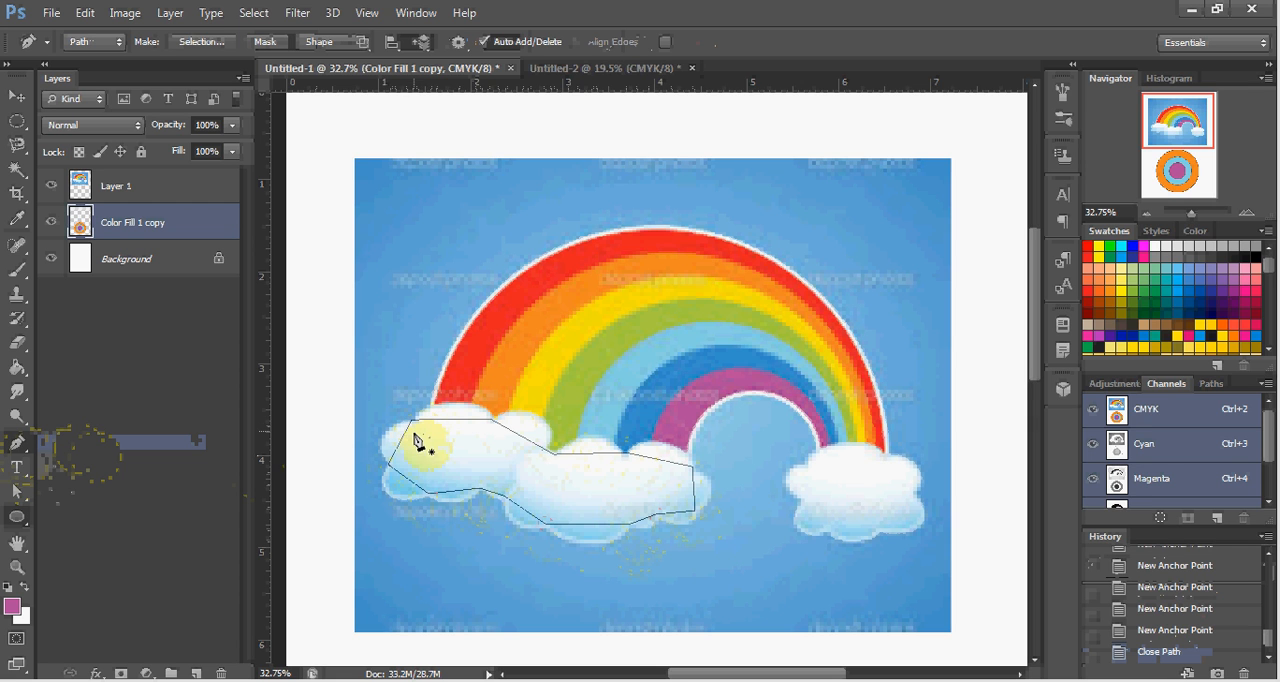
pyautogui.keyDown('ctrl'); pyautogui.click(405, 446); pyautogui.keyUp('ctrl')
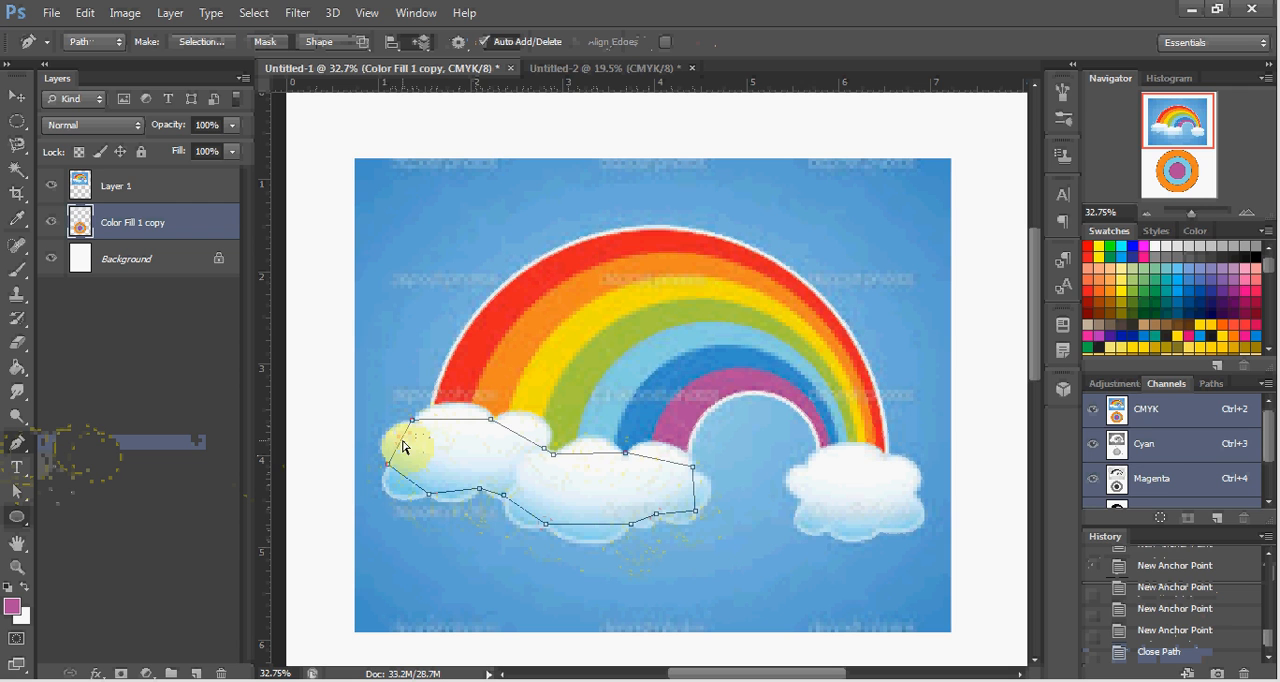
pyautogui.moveTo(403, 446); pyautogui.dragTo(399, 447)
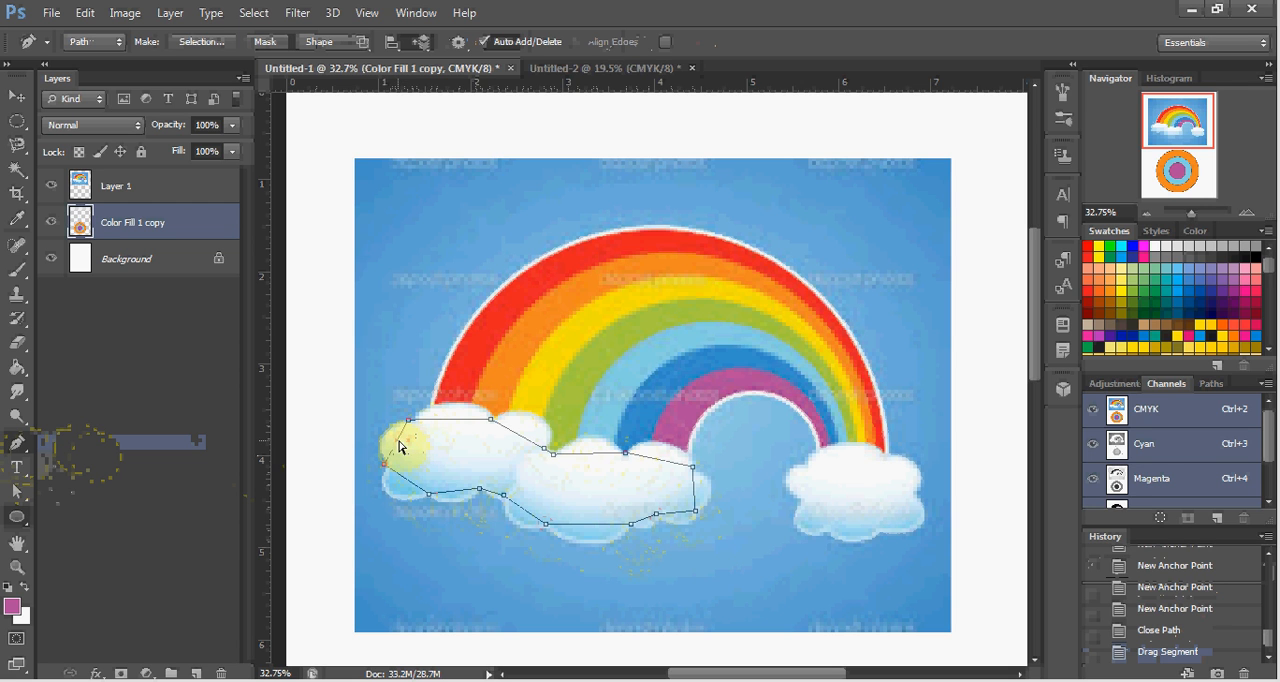
pyautogui.hotkey('ctrl', 'z')
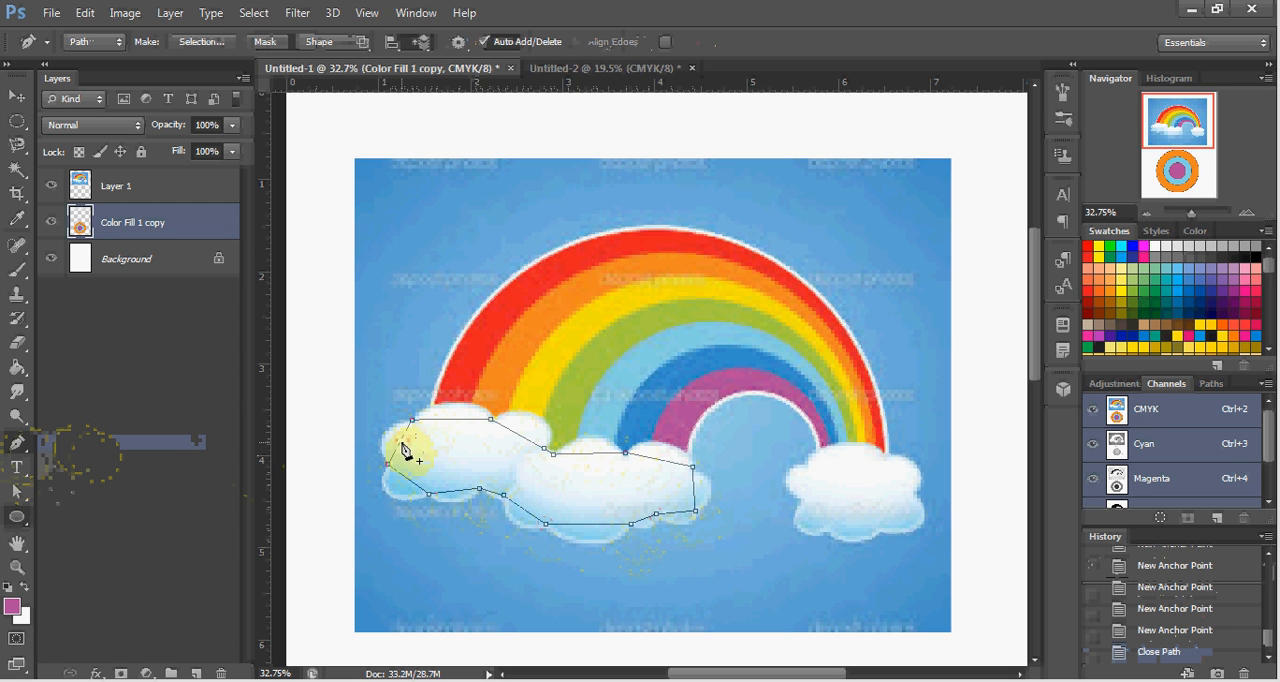
# Add anchor points on the left cloud's upper-left and lower-left segments and pull them outward to follow its rounded edges.
pyautogui.click(402, 446)
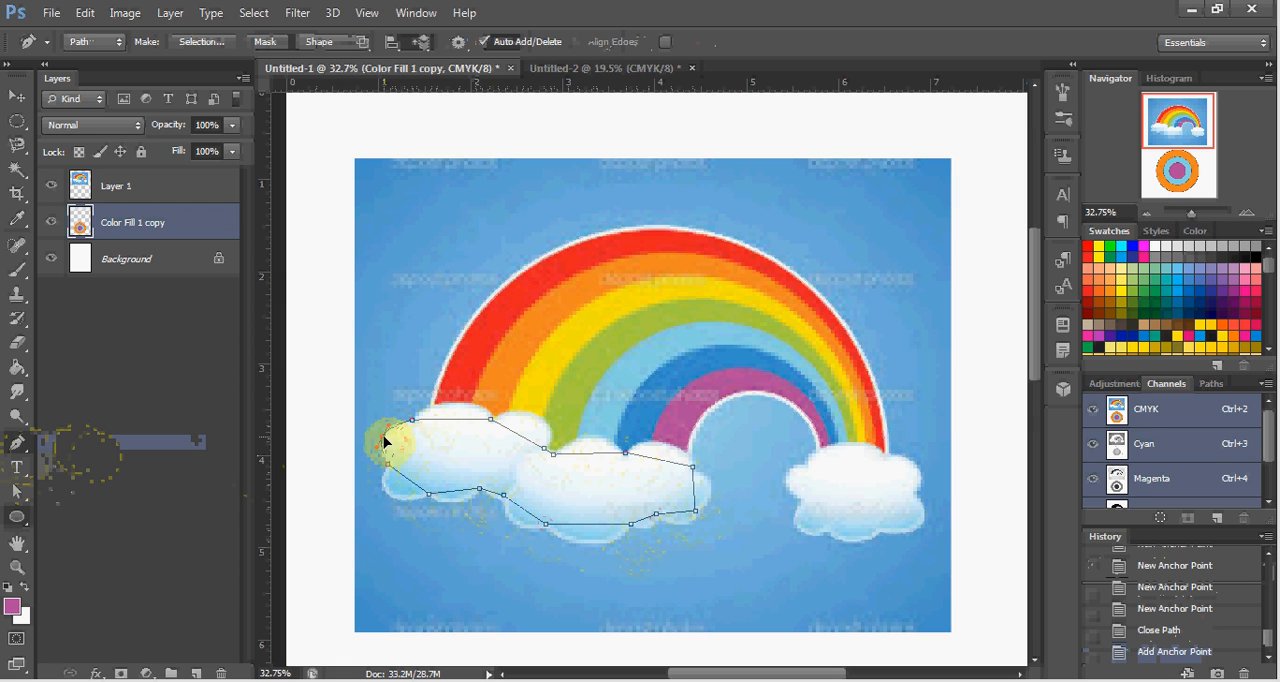
pyautogui.moveTo(384, 441); pyautogui.dragTo(382, 436)
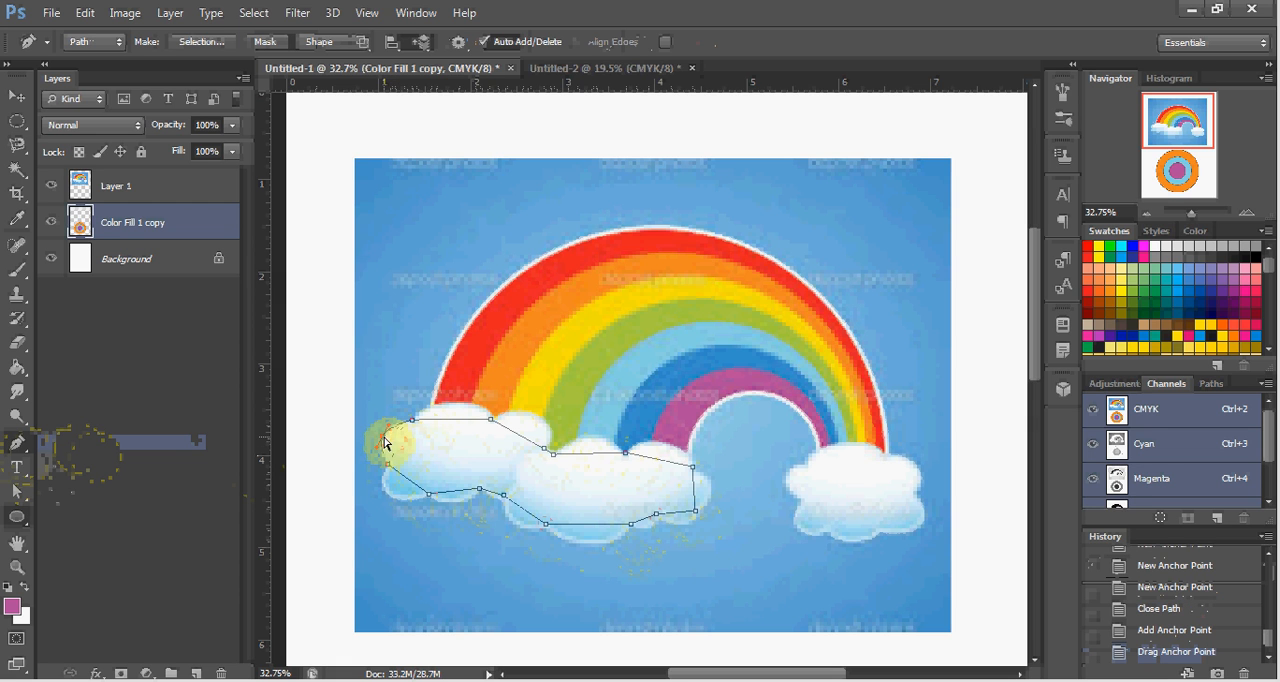
pyautogui.click(410, 487)
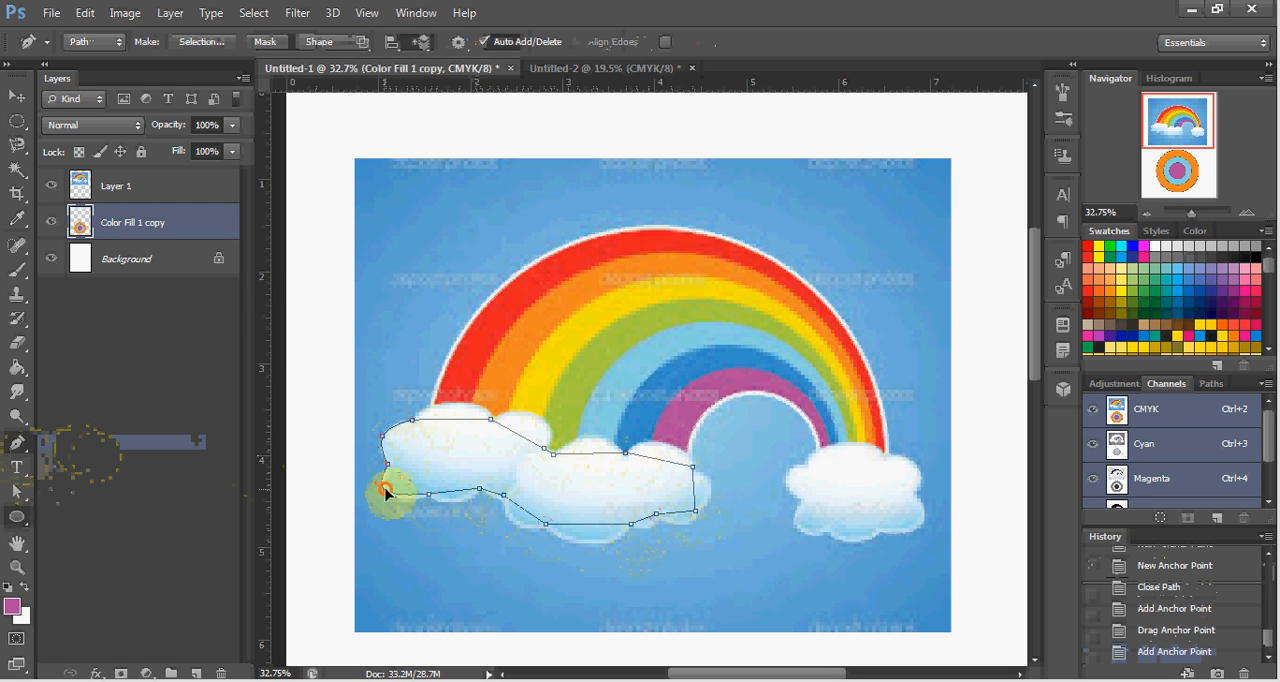
pyautogui.moveTo(385, 490); pyautogui.dragTo(399, 502)
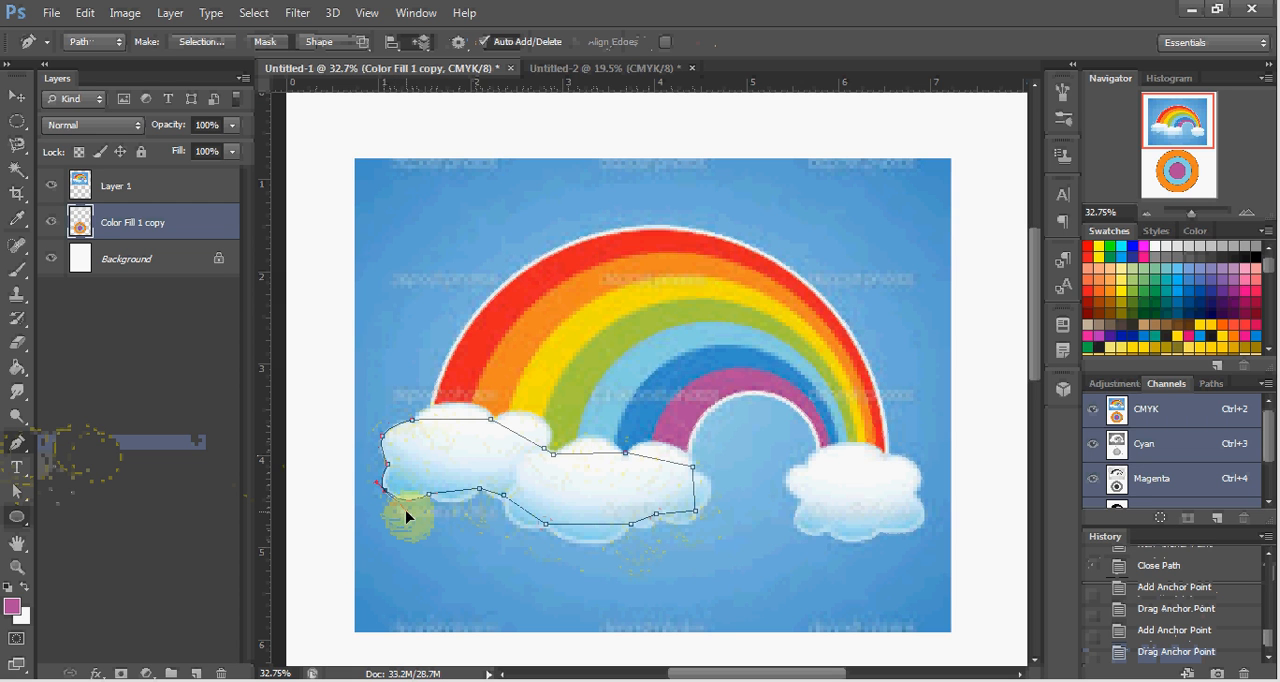
pyautogui.moveTo(406, 516); pyautogui.dragTo(408, 513)
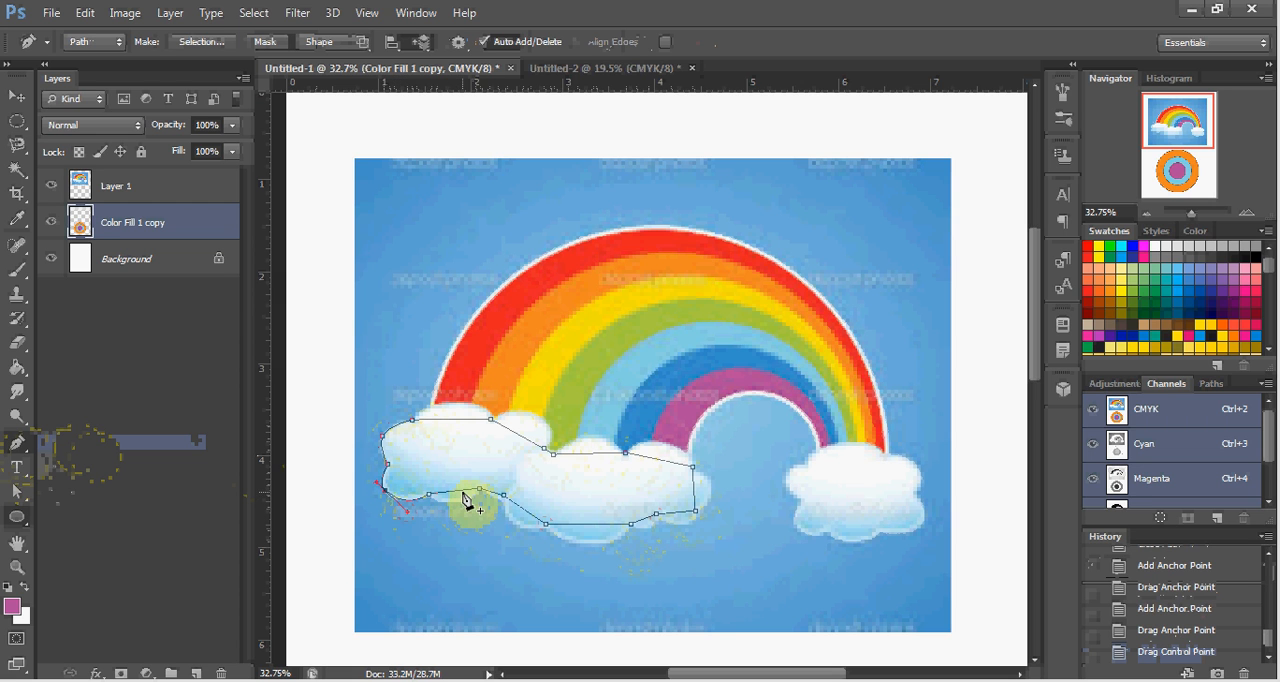
# Add anchors to curve the path around the left cloud's lower bump and fit it to the junction with the middle cloud.
pyautogui.click(460, 496)
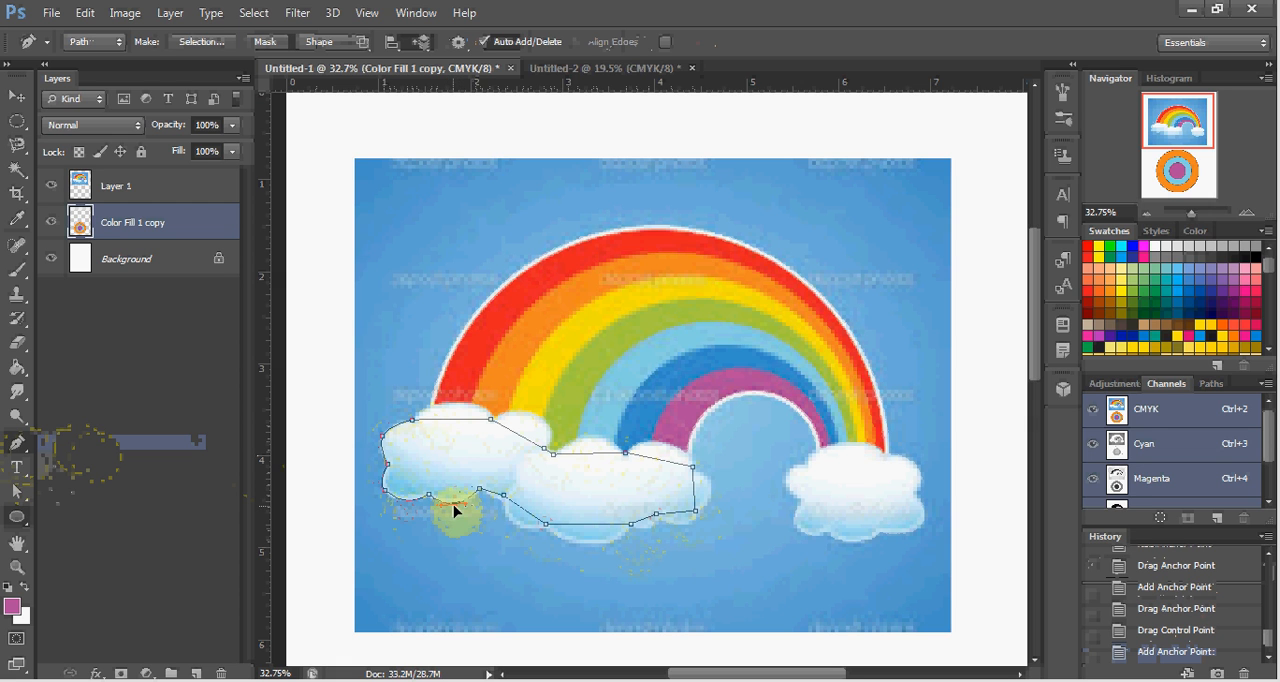
pyautogui.moveTo(454, 506); pyautogui.dragTo(455, 504)
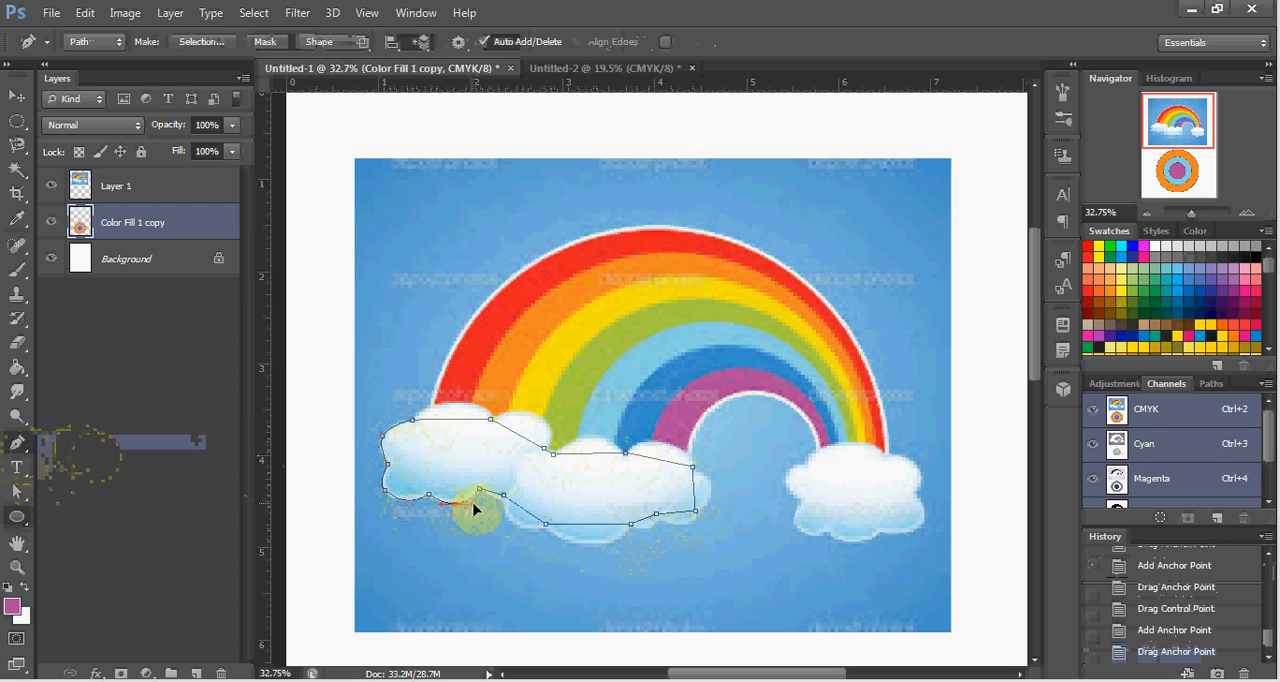
pyautogui.moveTo(475, 508); pyautogui.dragTo(478, 507)
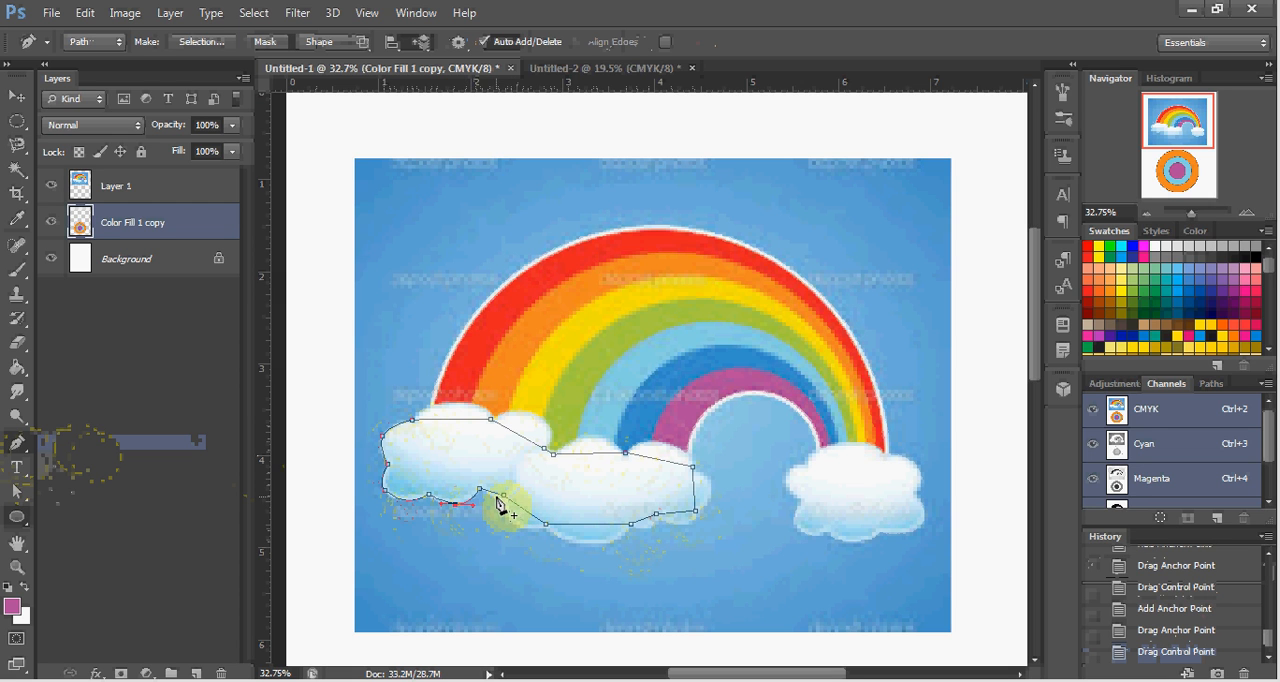
pyautogui.click(490, 493)
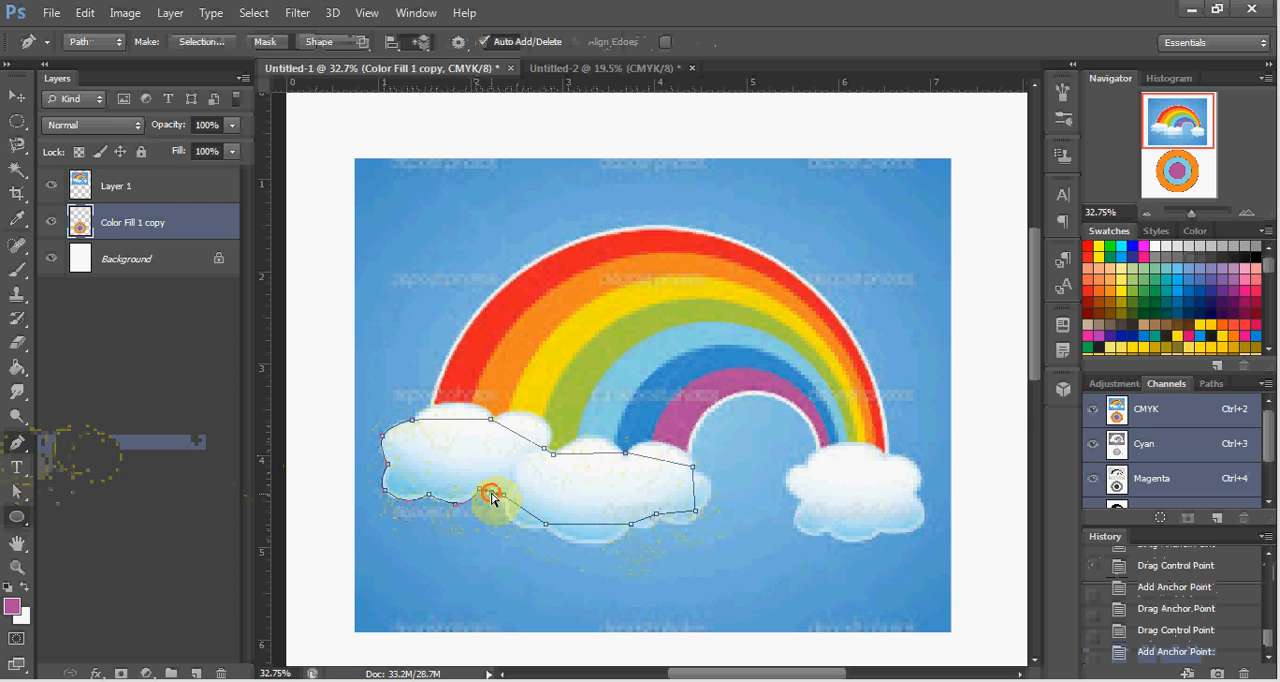
pyautogui.moveTo(493, 503); pyautogui.dragTo(500, 503)
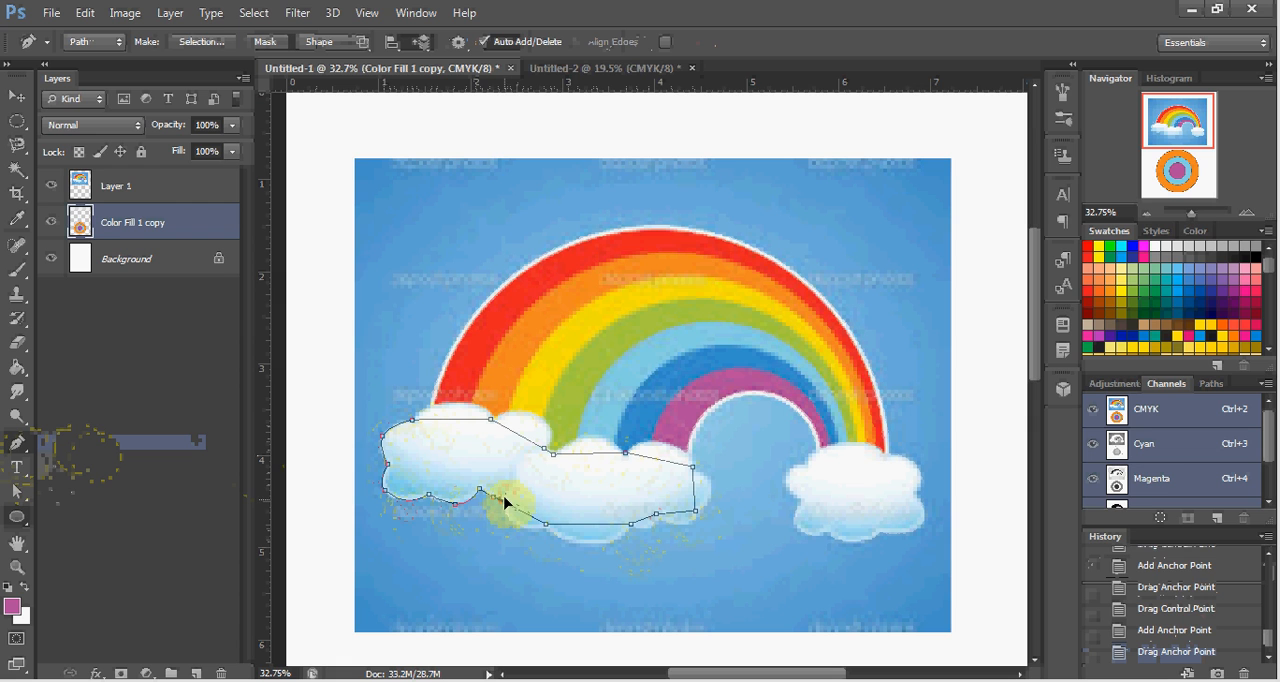
pyautogui.moveTo(503, 501); pyautogui.dragTo(506, 503)
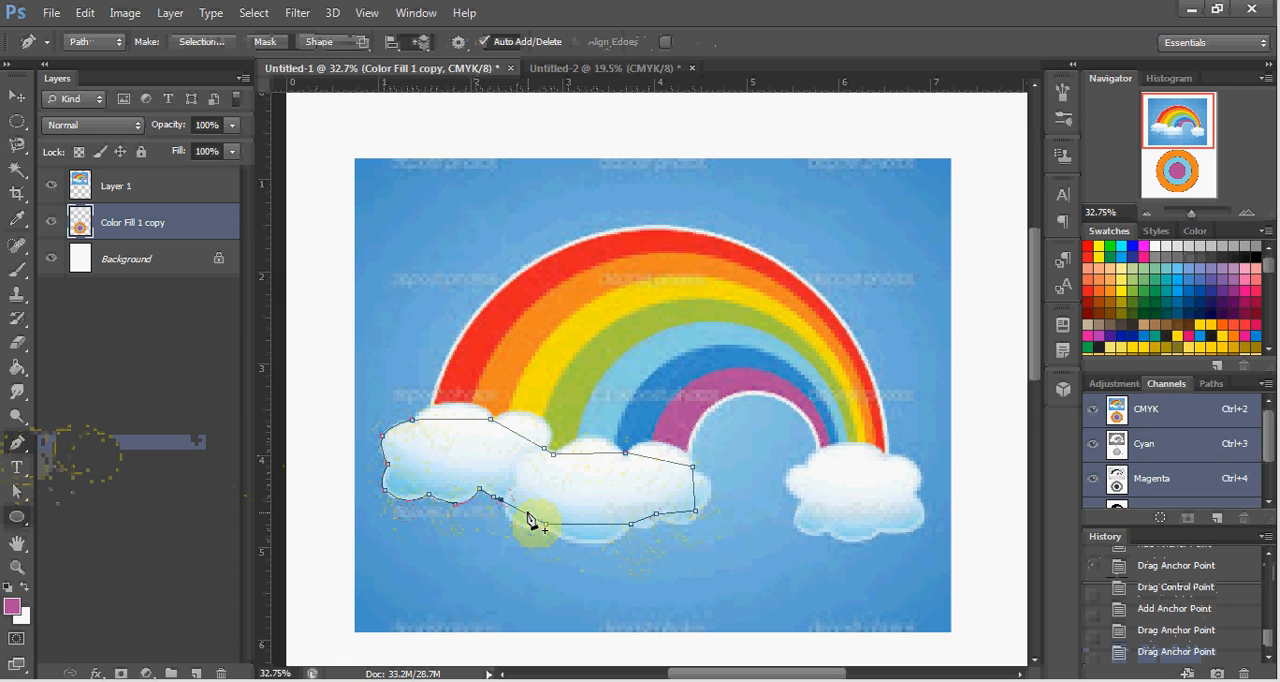
# Add anchors along the middle cloud's underside and bend the path around its lower-left edge, large bottom bulge and the adjoining notch.
pyautogui.click(525, 515)
pyautogui.moveTo(525, 517); pyautogui.dragTo(521, 530)
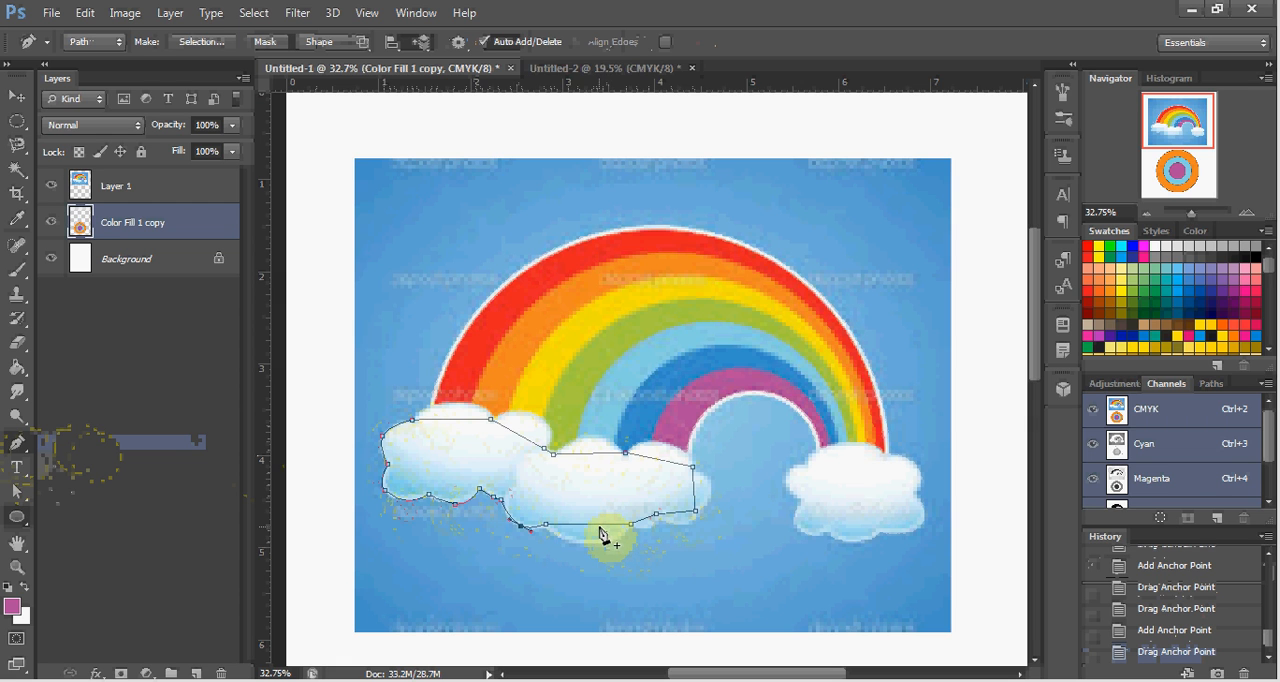
pyautogui.click(598, 525)
pyautogui.moveTo(598, 527); pyautogui.dragTo(552, 553)
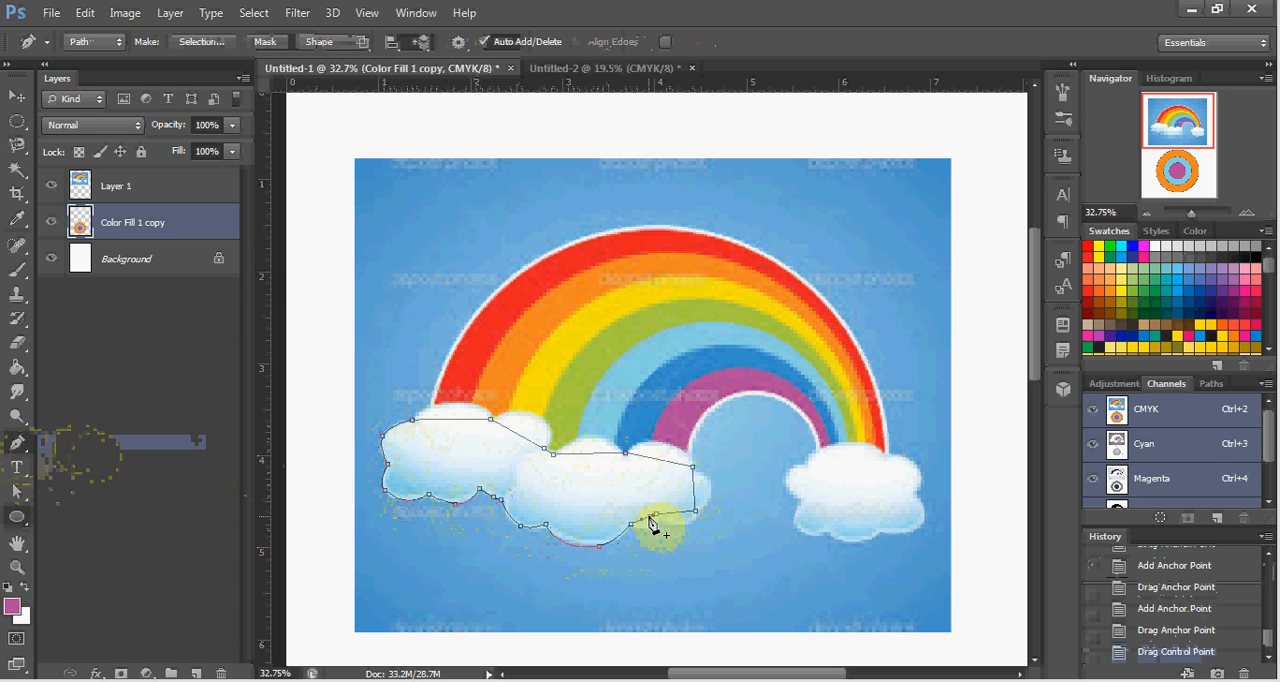
pyautogui.click(650, 519)
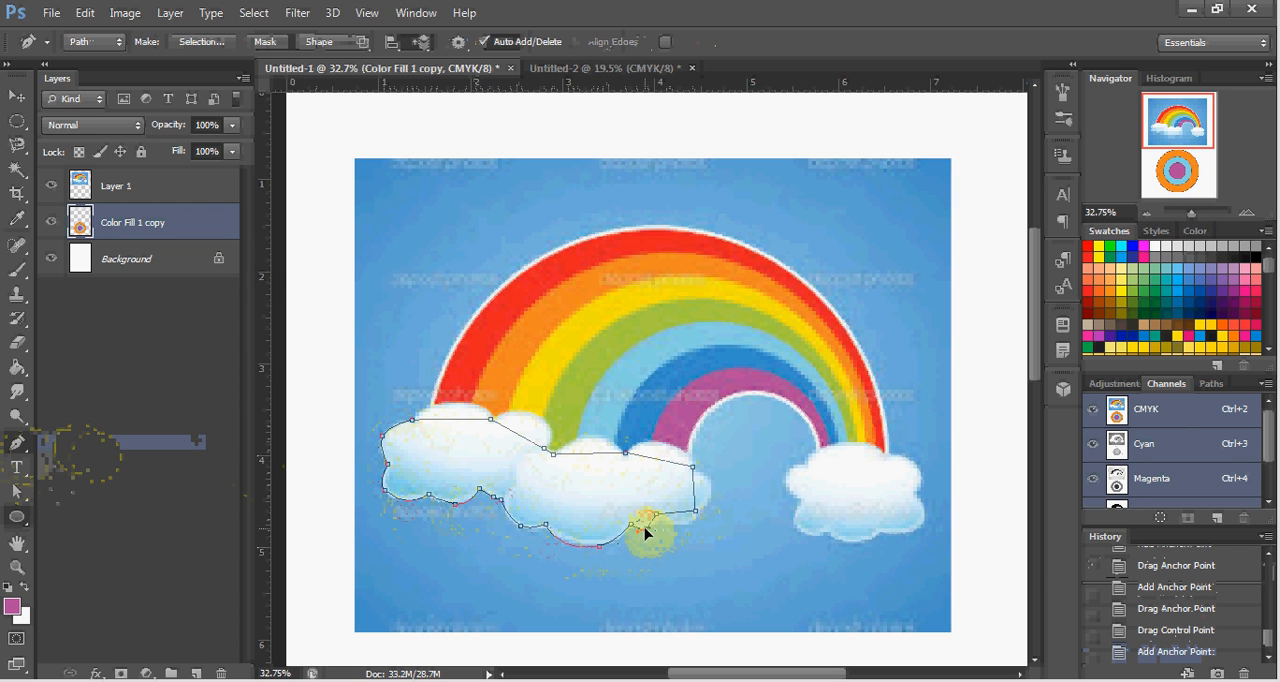
pyautogui.moveTo(647, 534); pyautogui.dragTo(653, 535)
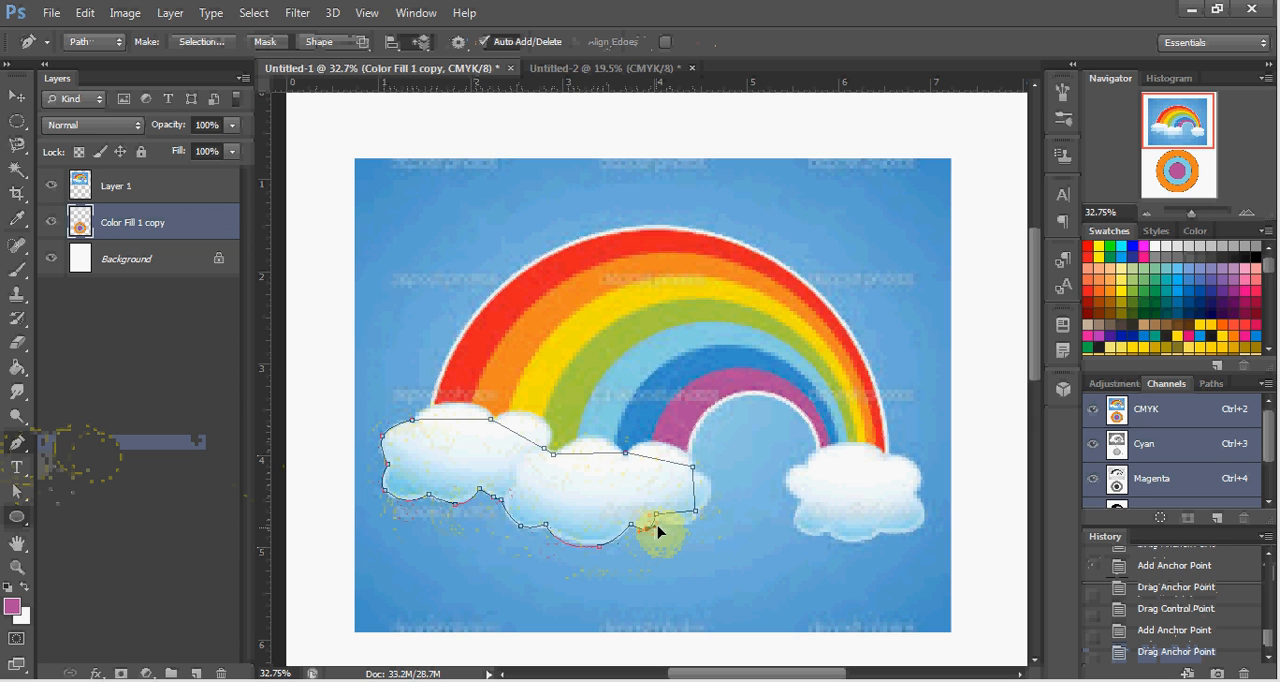
pyautogui.moveTo(660, 530); pyautogui.dragTo(663, 528)
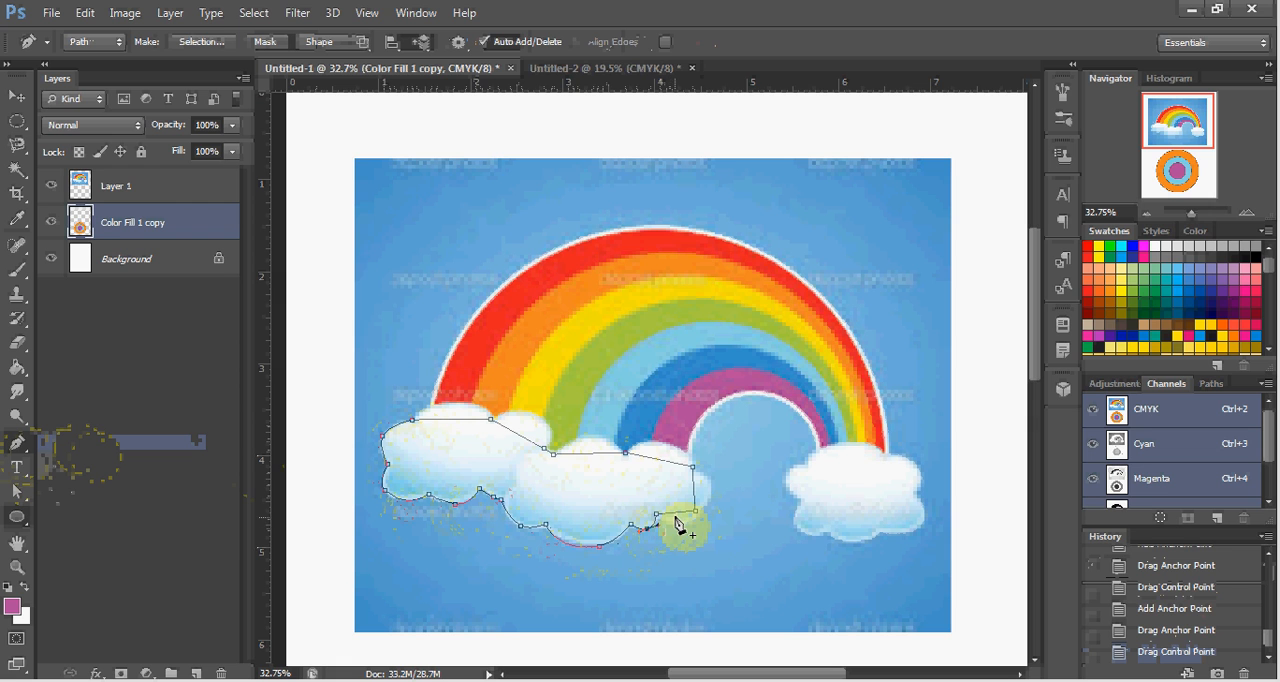
# Add anchors on the middle cloud's lower-right and right segments and curve them outward to match the cloud's edge.
pyautogui.click(677, 516)
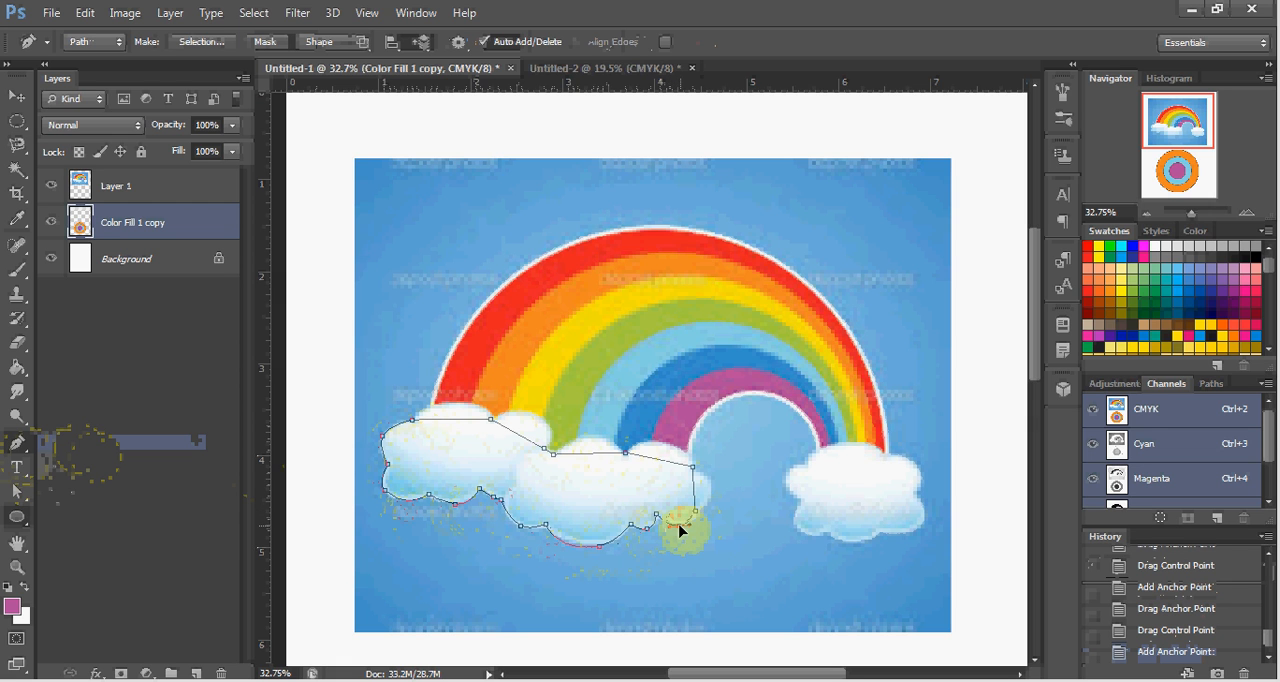
pyautogui.moveTo(679, 531); pyautogui.dragTo(686, 529)
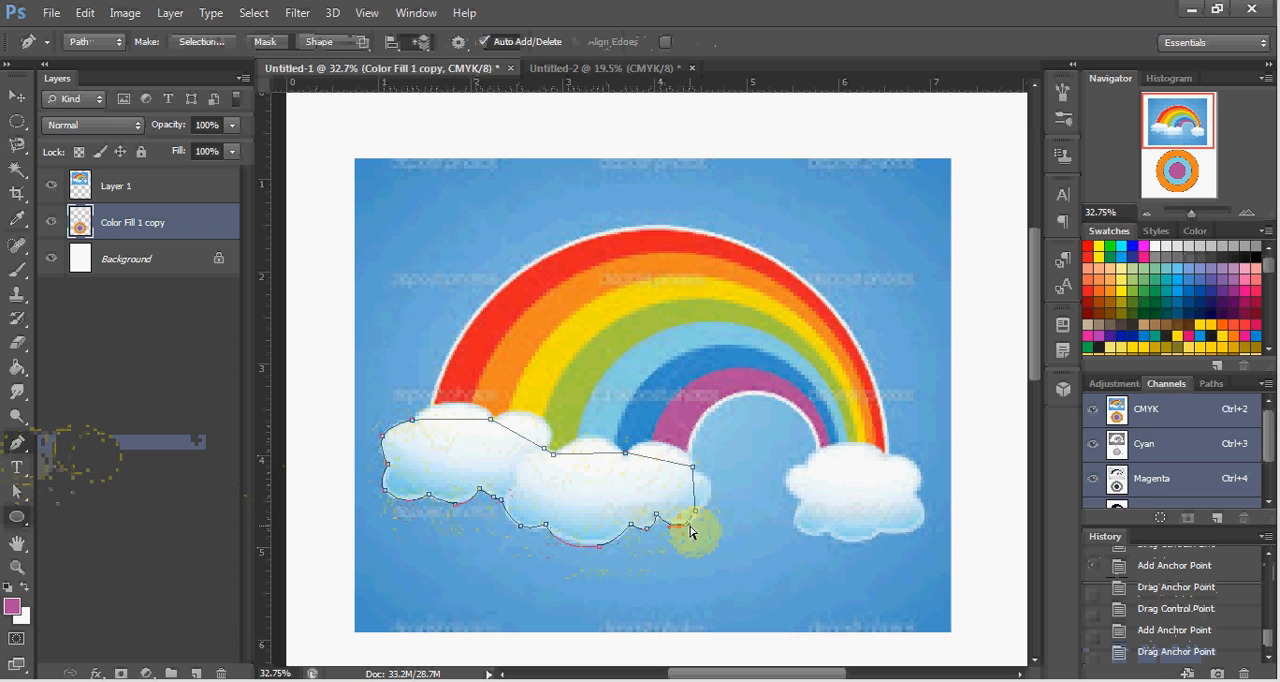
pyautogui.moveTo(700, 533); pyautogui.dragTo(700, 528)
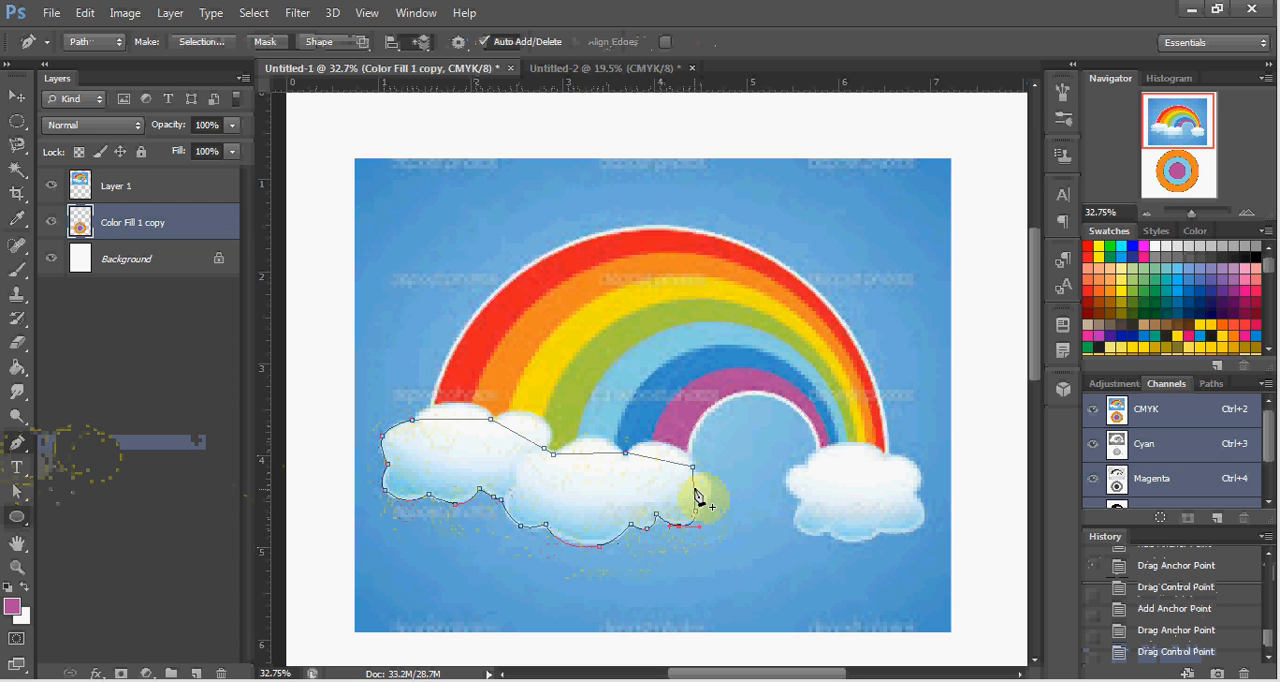
pyautogui.click(694, 490)
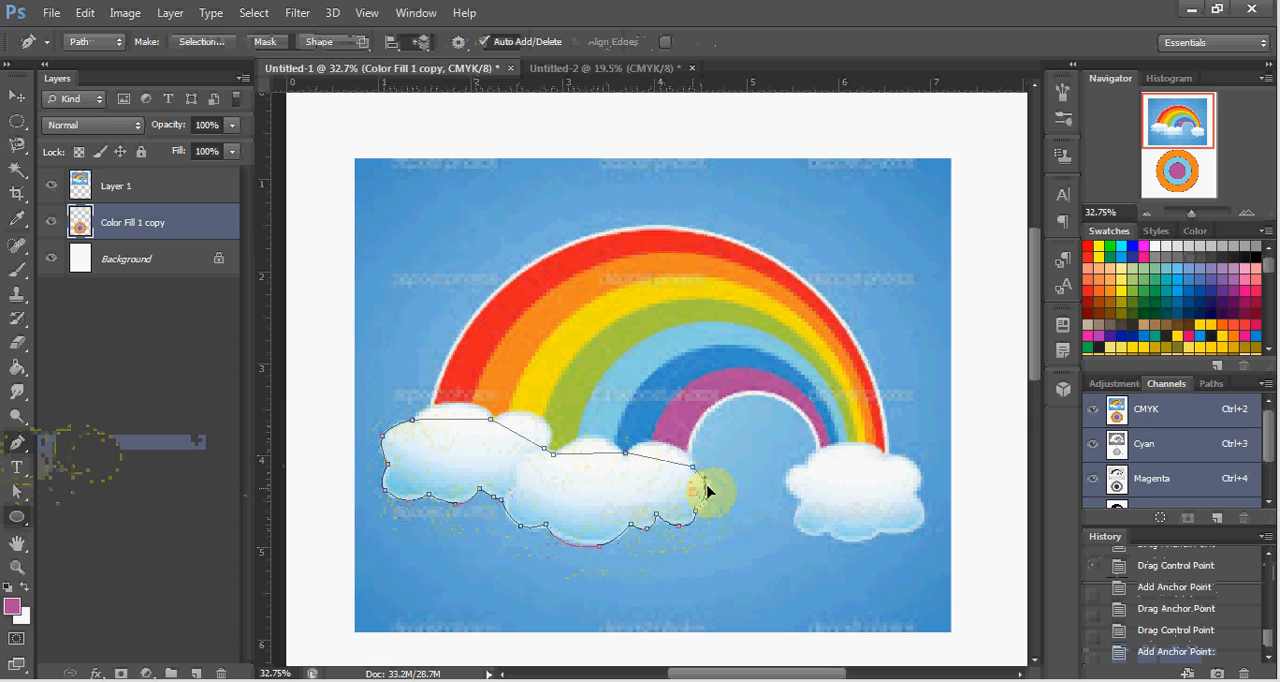
pyautogui.moveTo(707, 488); pyautogui.dragTo(708, 486)
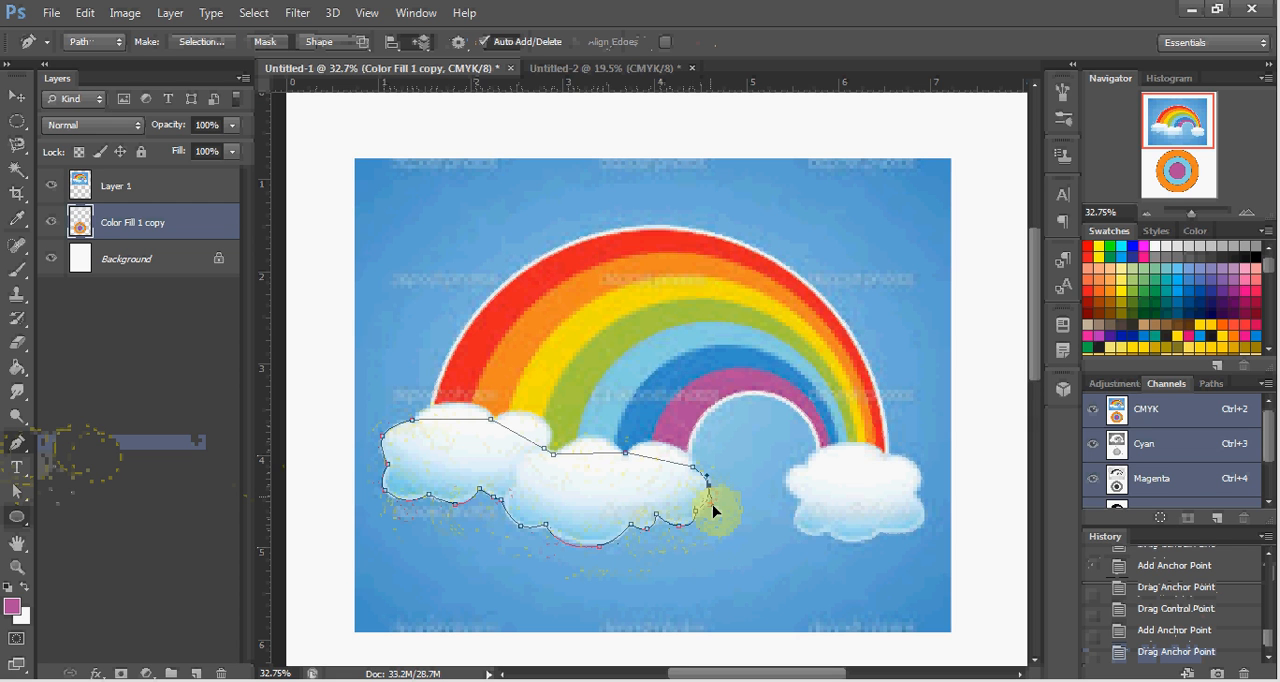
pyautogui.moveTo(714, 517); pyautogui.dragTo(667, 470)
# Add anchors on the middle cloud's two upper segments and curve the path over its right and central top bumps.
pyautogui.click(664, 459)
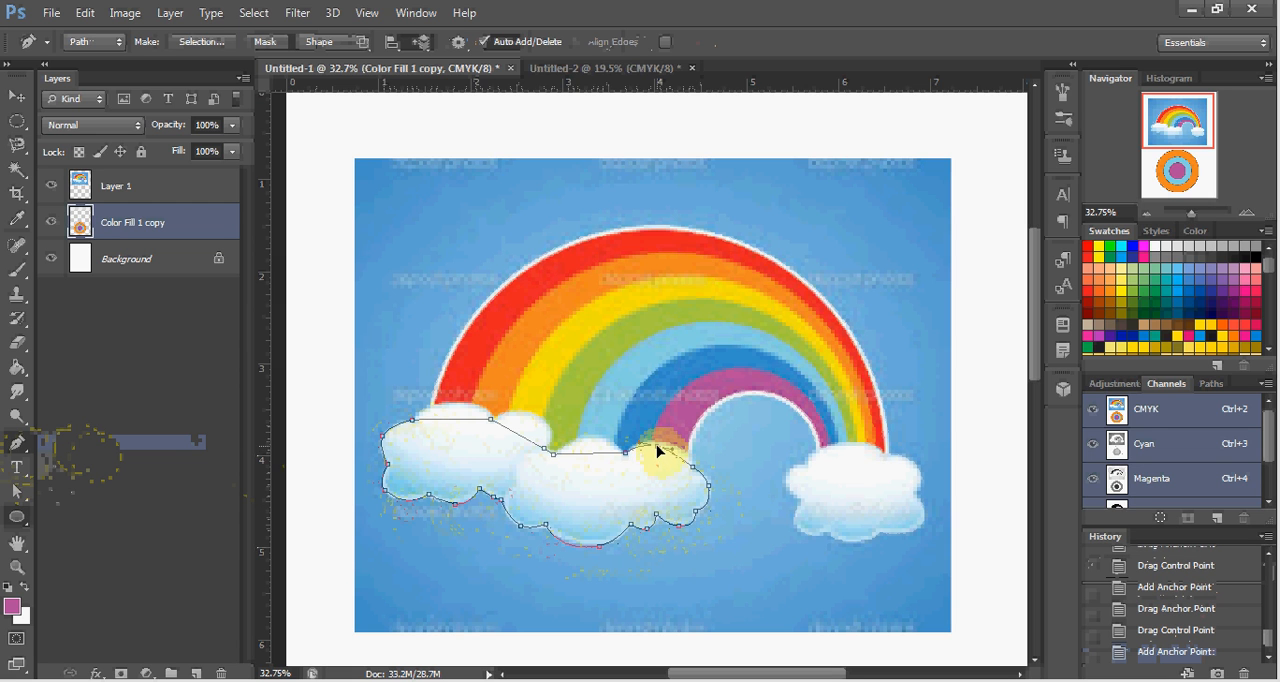
pyautogui.moveTo(658, 446); pyautogui.dragTo(666, 449)
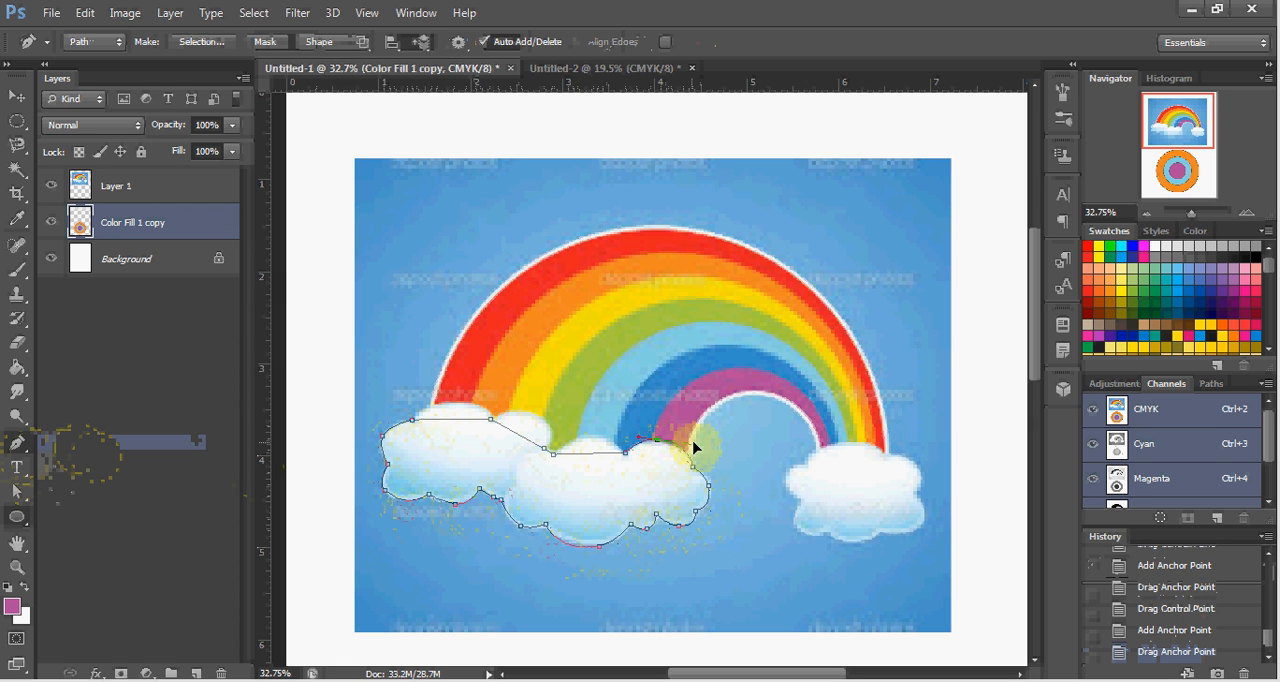
pyautogui.moveTo(693, 449); pyautogui.dragTo(690, 450)
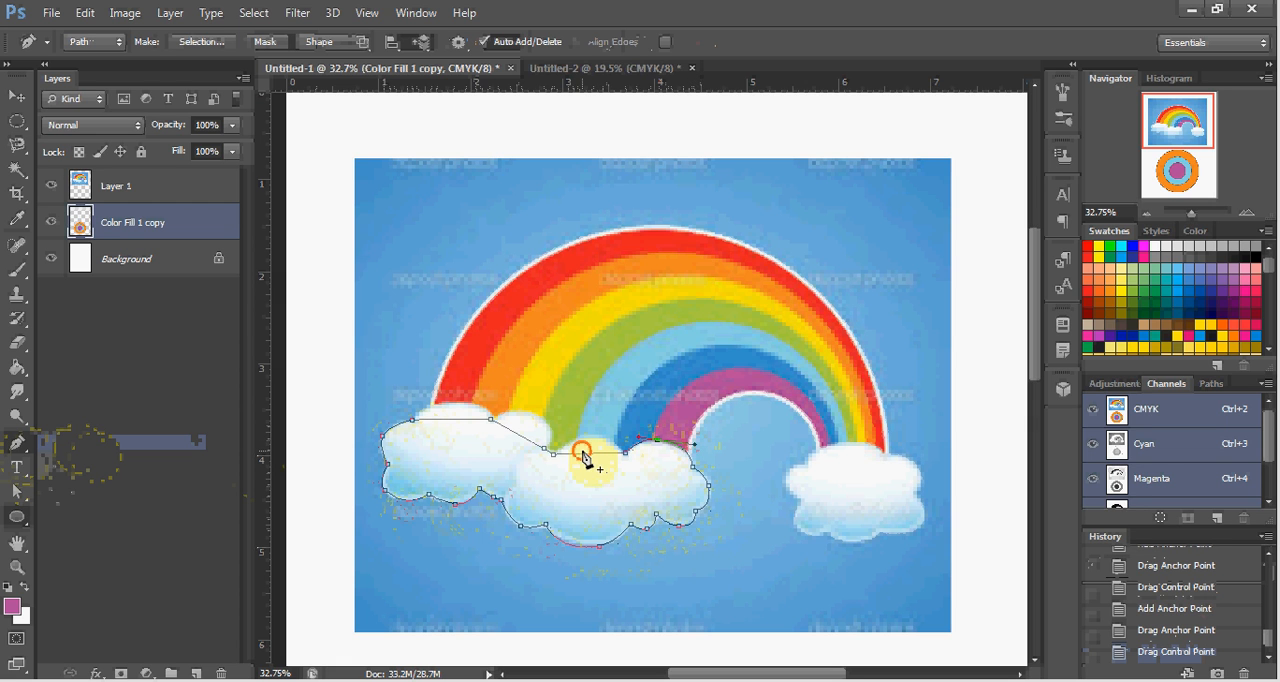
pyautogui.click(586, 453)
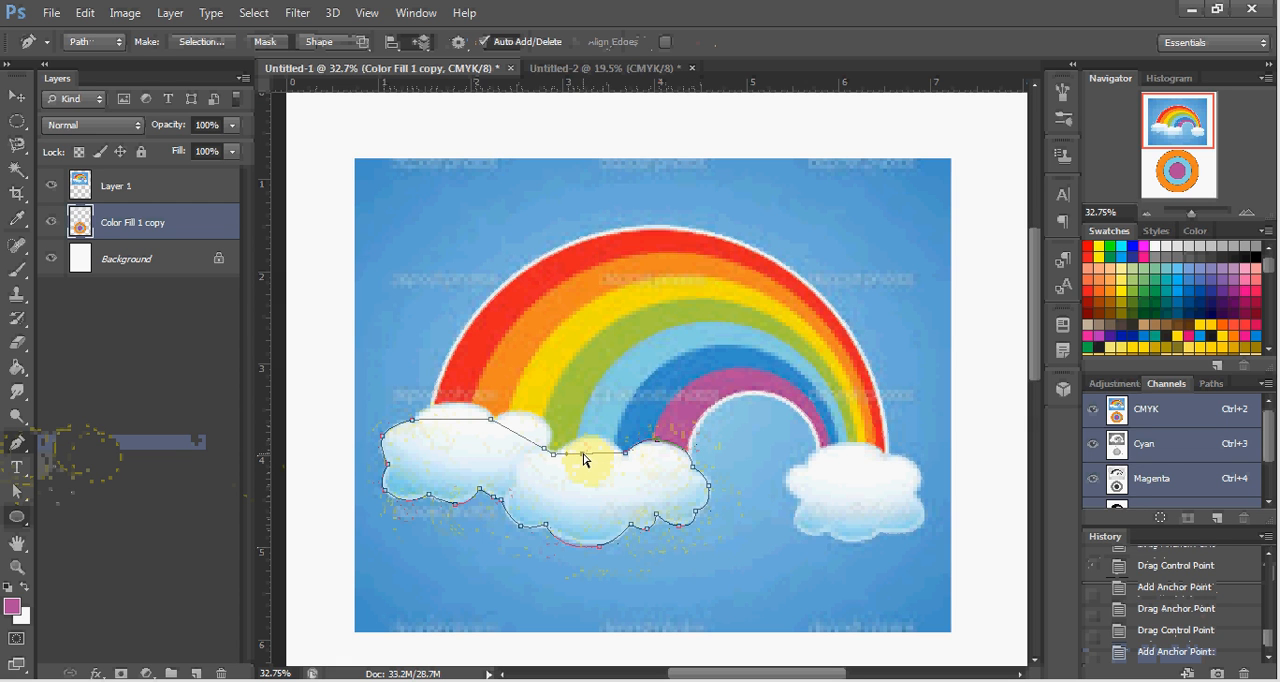
pyautogui.moveTo(585, 460); pyautogui.dragTo(586, 441)
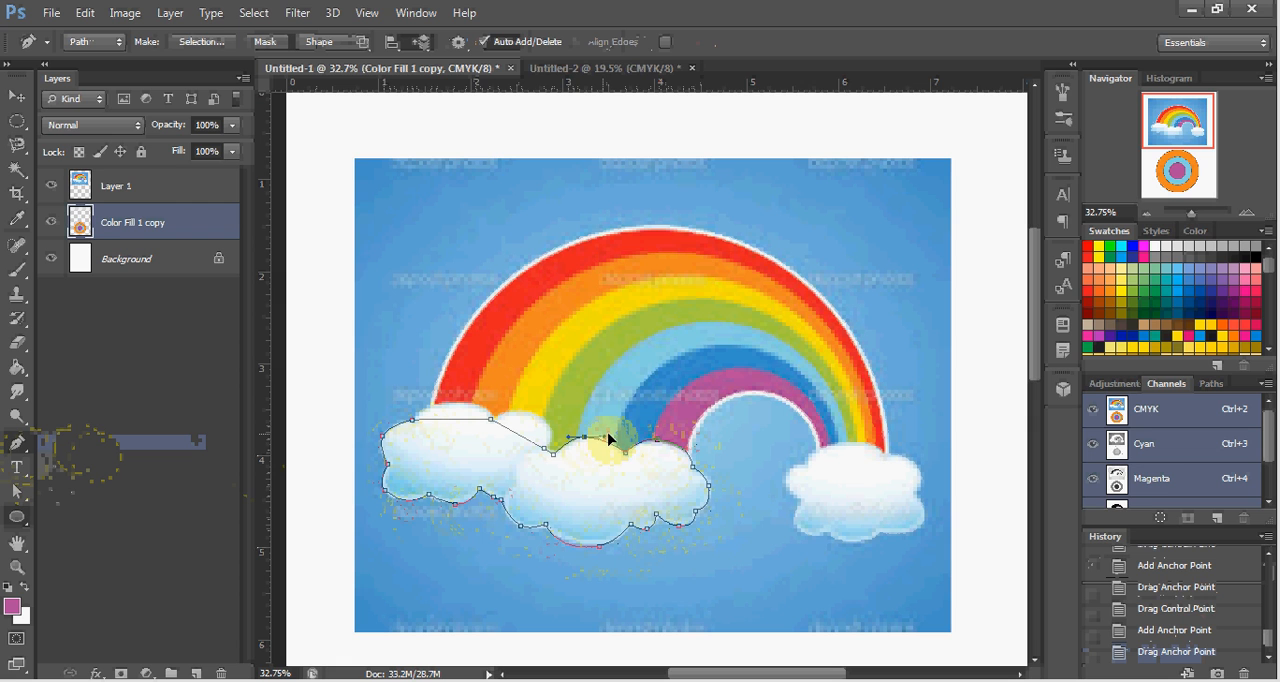
pyautogui.moveTo(616, 437); pyautogui.dragTo(606, 434)
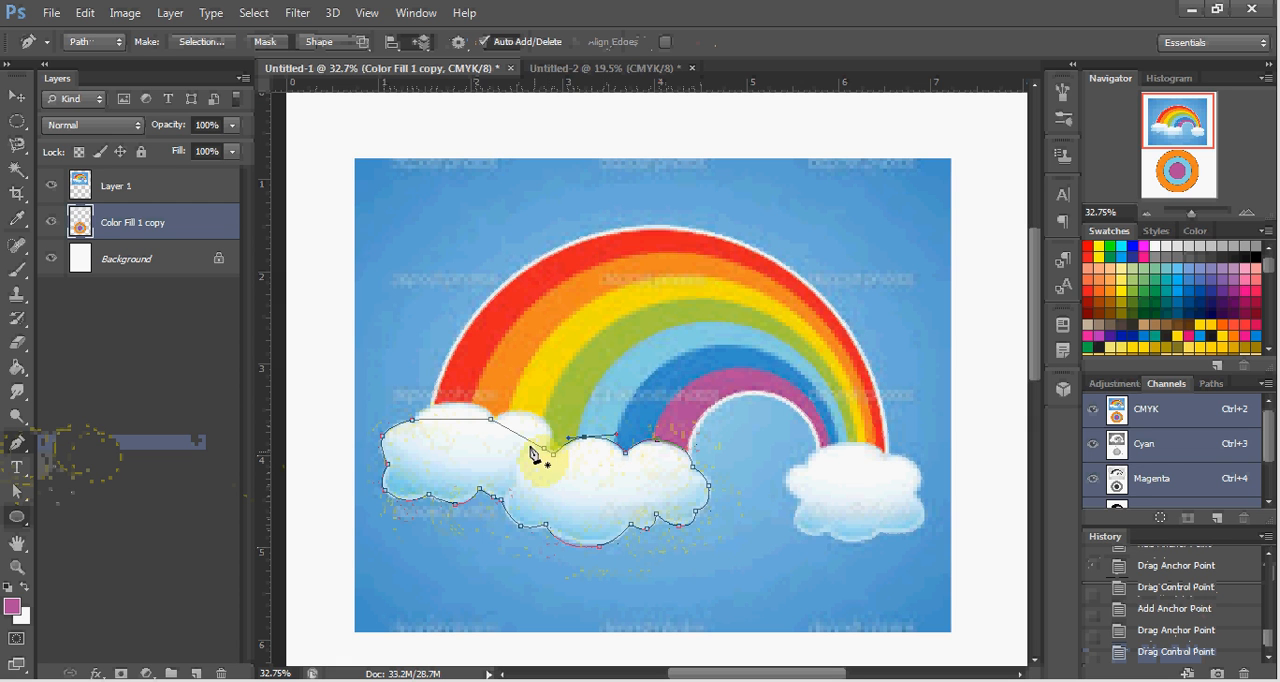
# Add anchors on the left cloud's upper-right and top segments, bend them over the rounded bumps and deselect the path.
pyautogui.moveTo(530, 445)
pyautogui.mouseDown()
pyautogui.moveTo(533, 415)
pyautogui.moveTo(540, 425)
pyautogui.mouseUp()
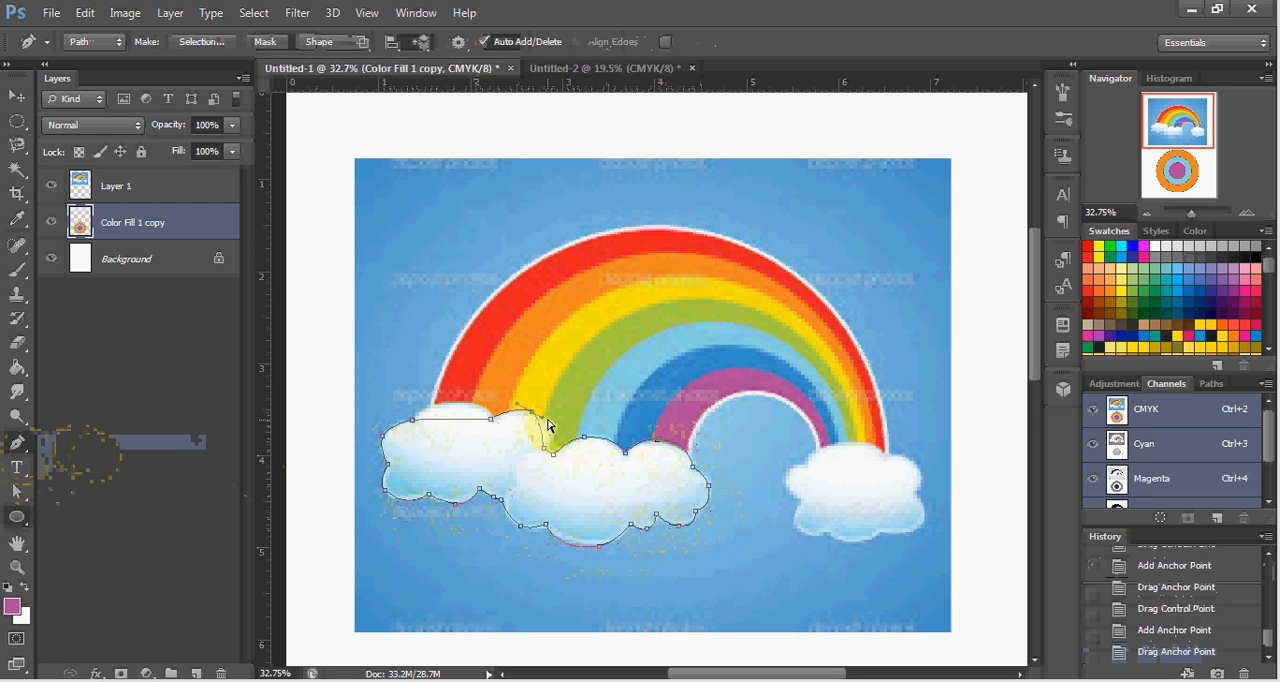
pyautogui.moveTo(546, 421); pyautogui.dragTo(566, 433)
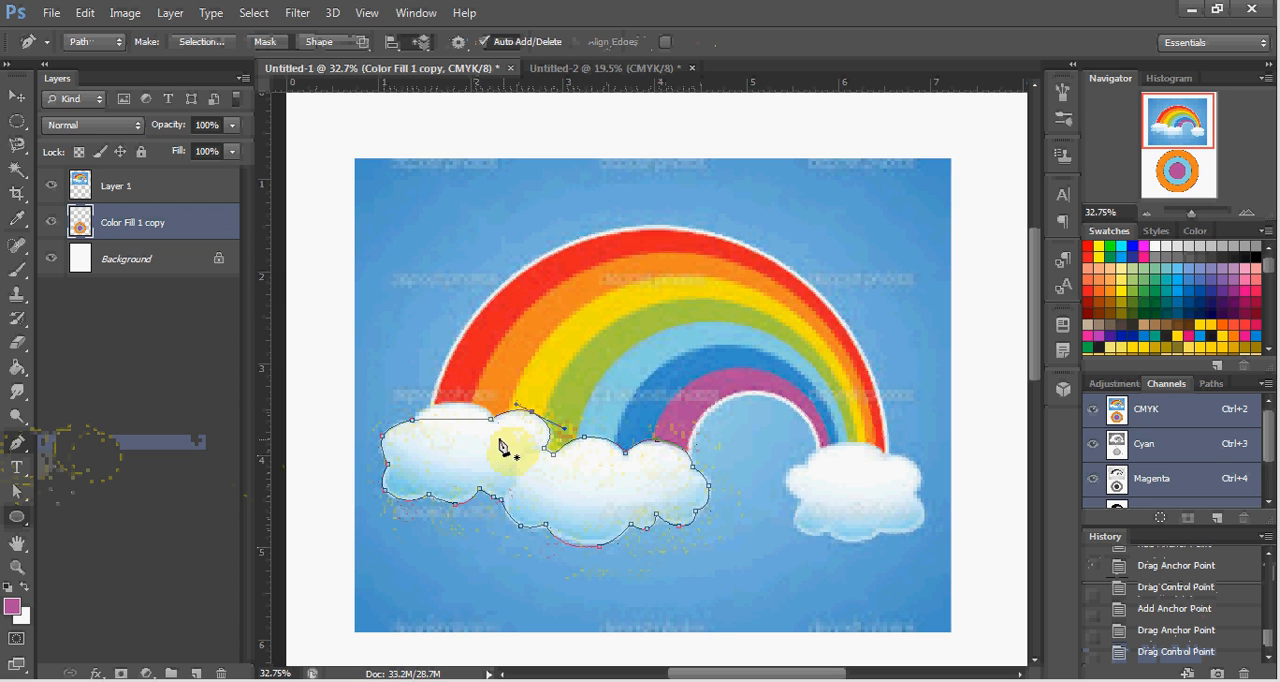
pyautogui.click(455, 419)
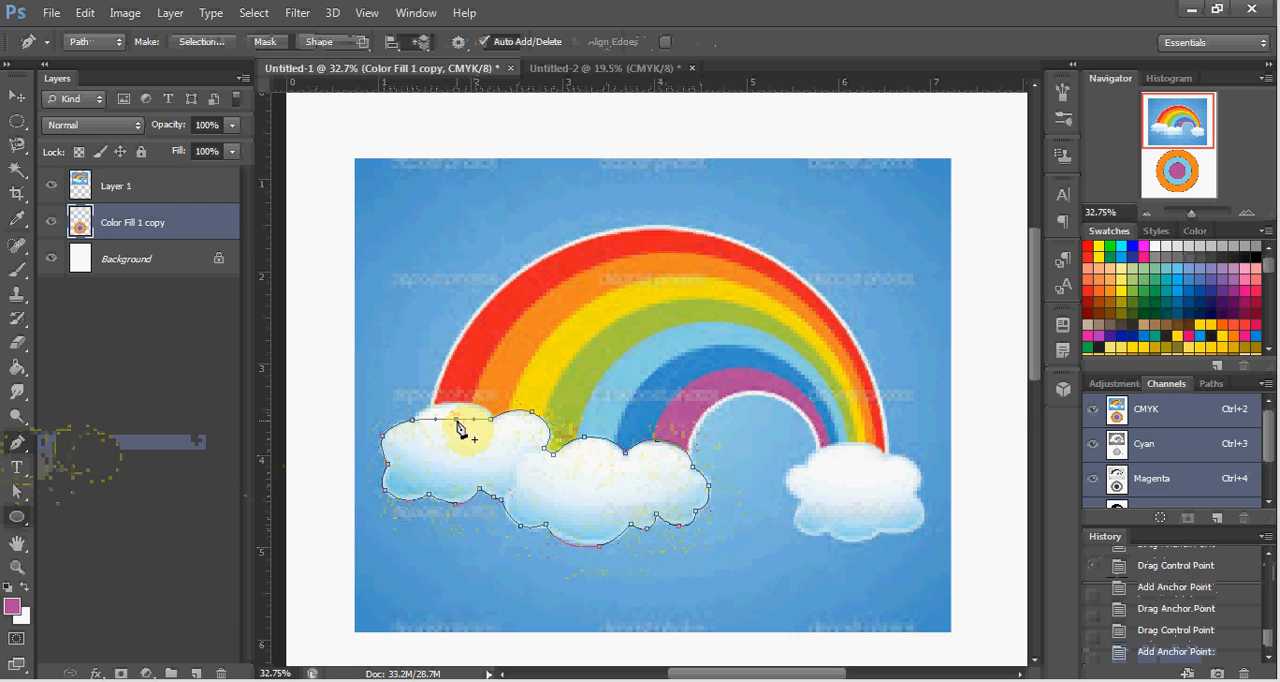
pyautogui.moveTo(455, 419); pyautogui.dragTo(443, 404)
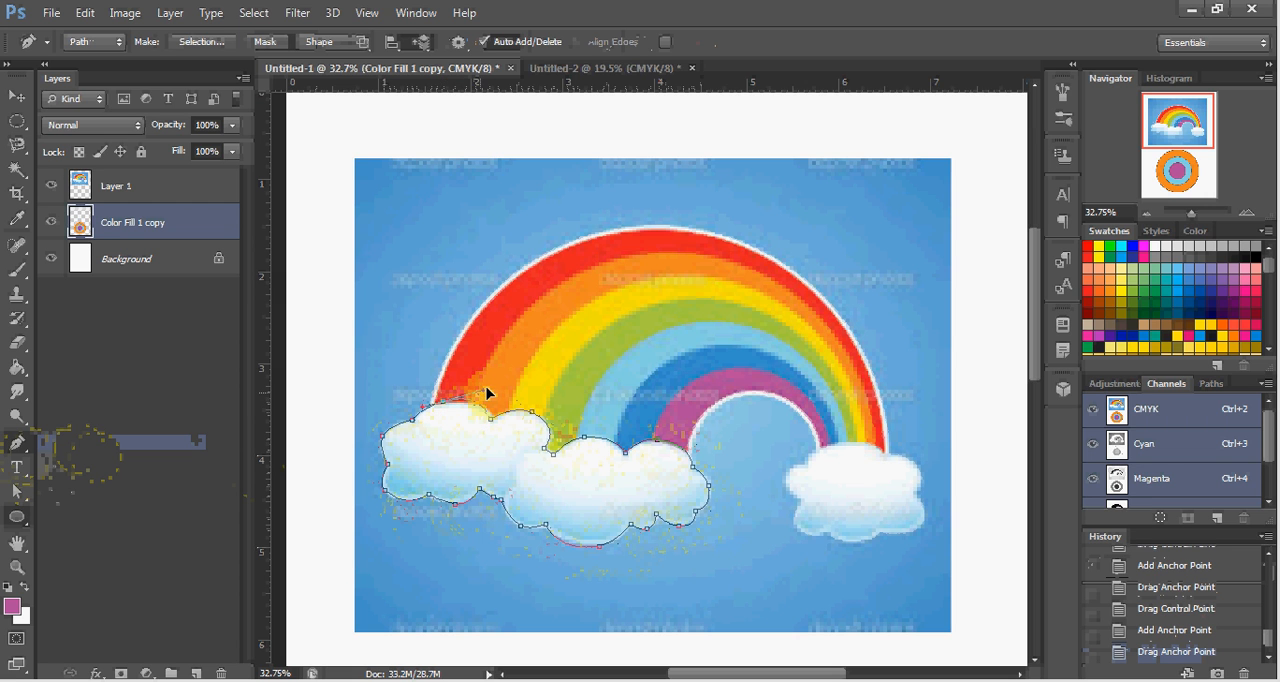
pyautogui.moveTo(488, 395); pyautogui.dragTo(494, 403)
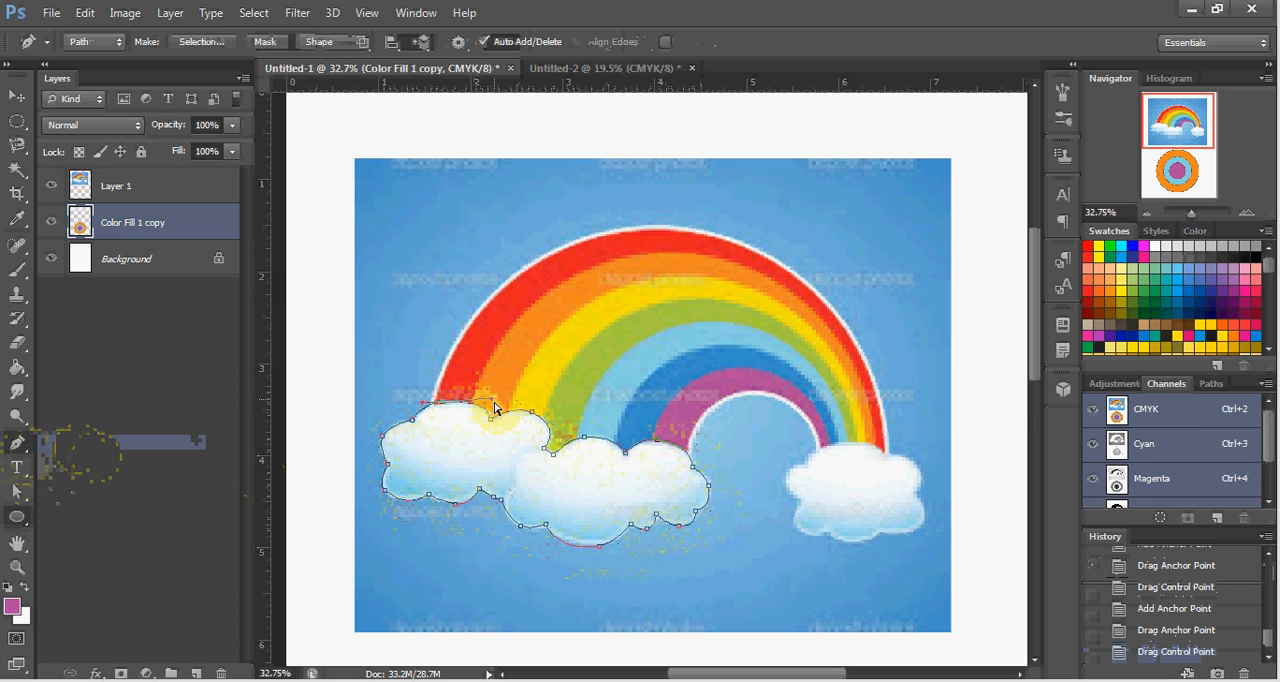
pyautogui.keyDown('ctrl'); pyautogui.click(436, 467); pyautogui.keyUp('ctrl')
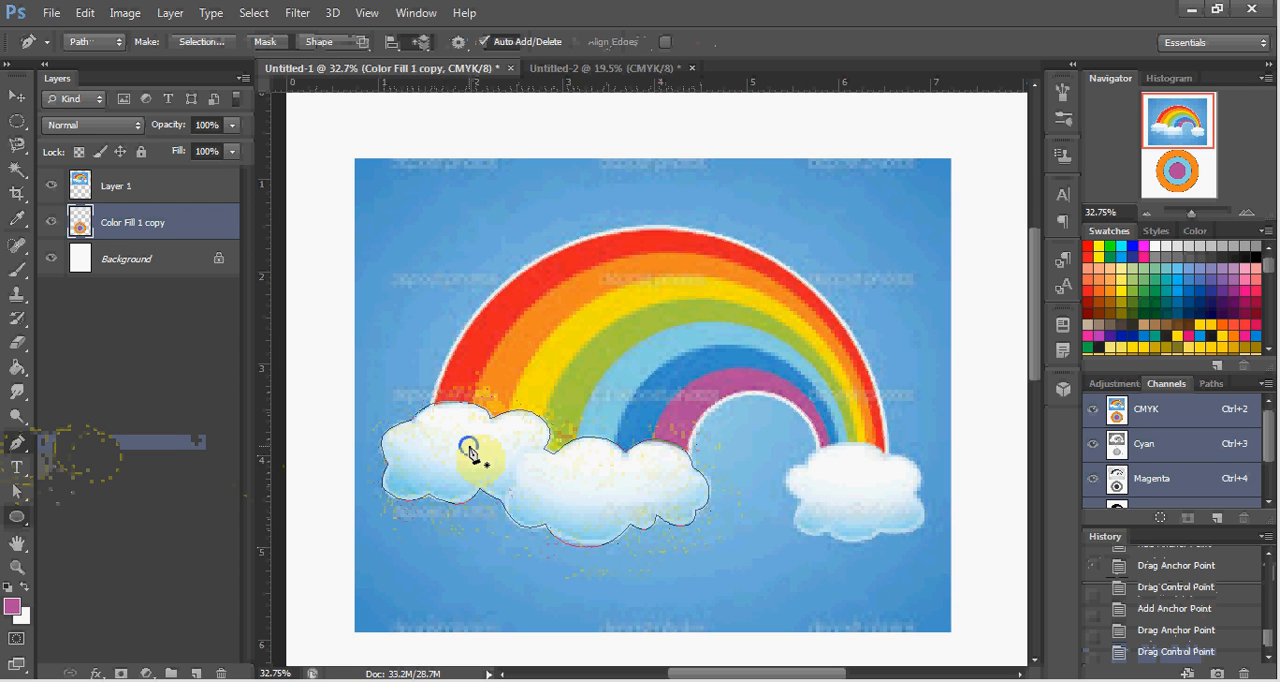
# Convert the path around the left and middle clouds into a new anti-aliased selection with a 0-pixel feather radius.
pyautogui.rightClick(471, 453)
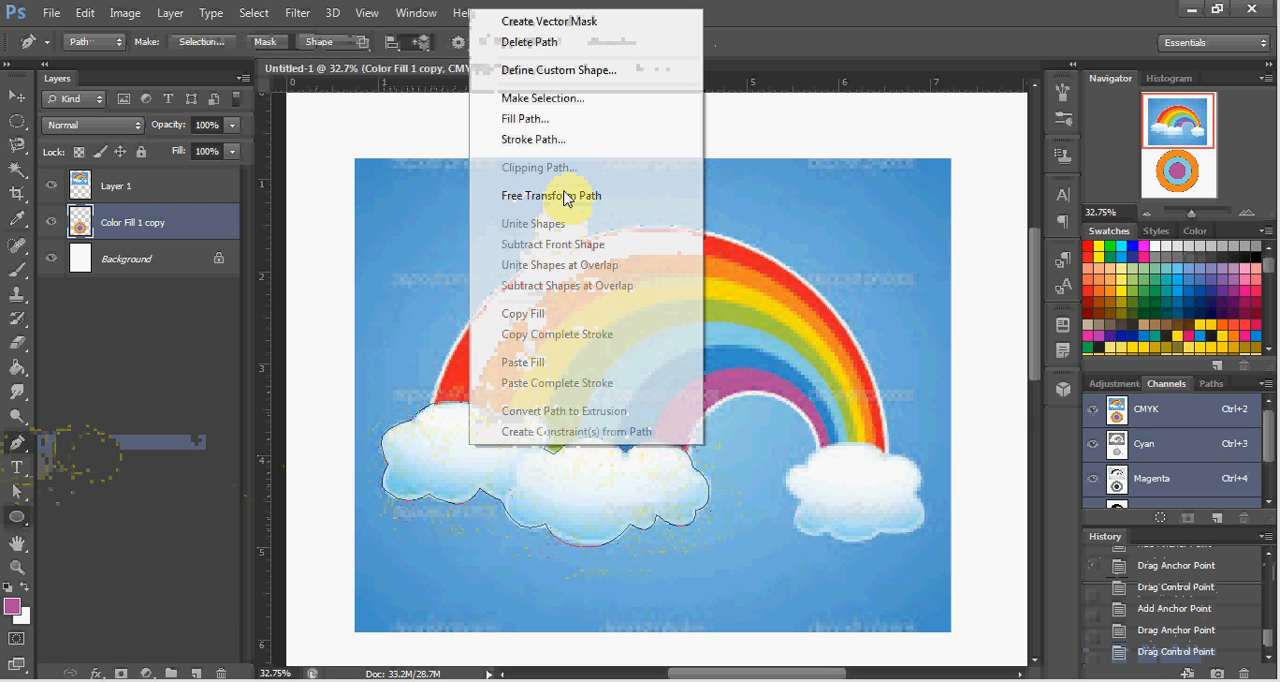
pyautogui.click(542, 98)
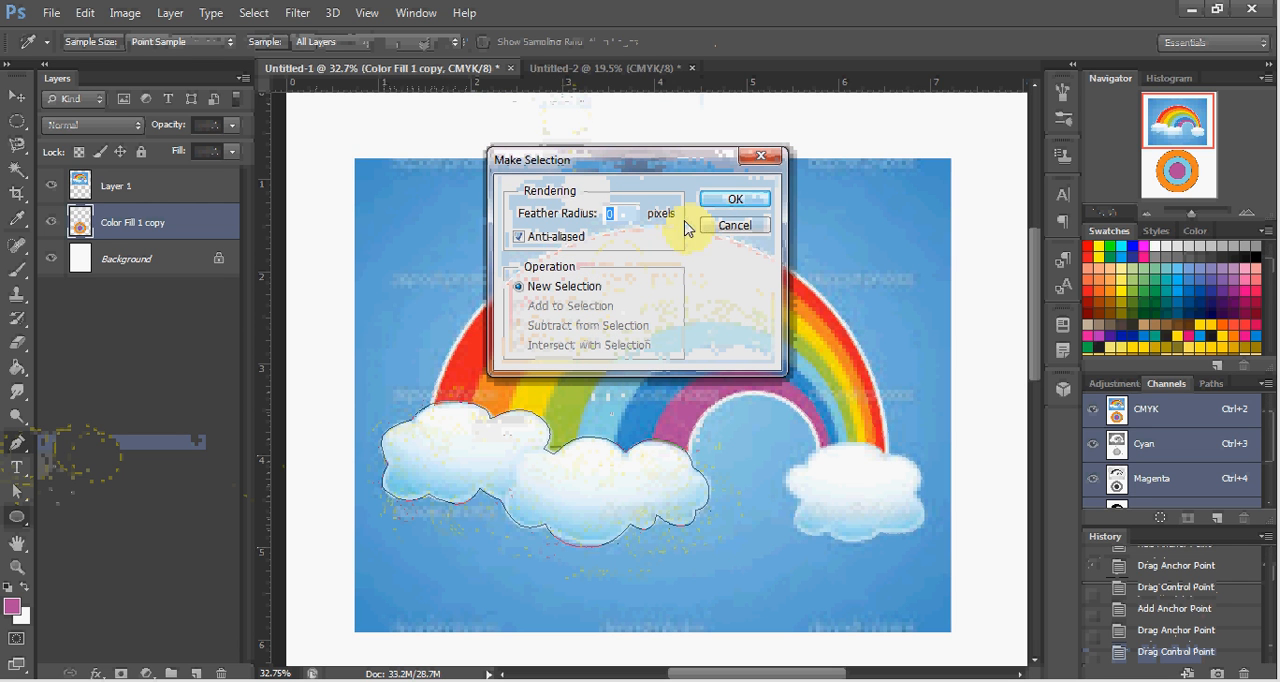
pyautogui.click(726, 201)
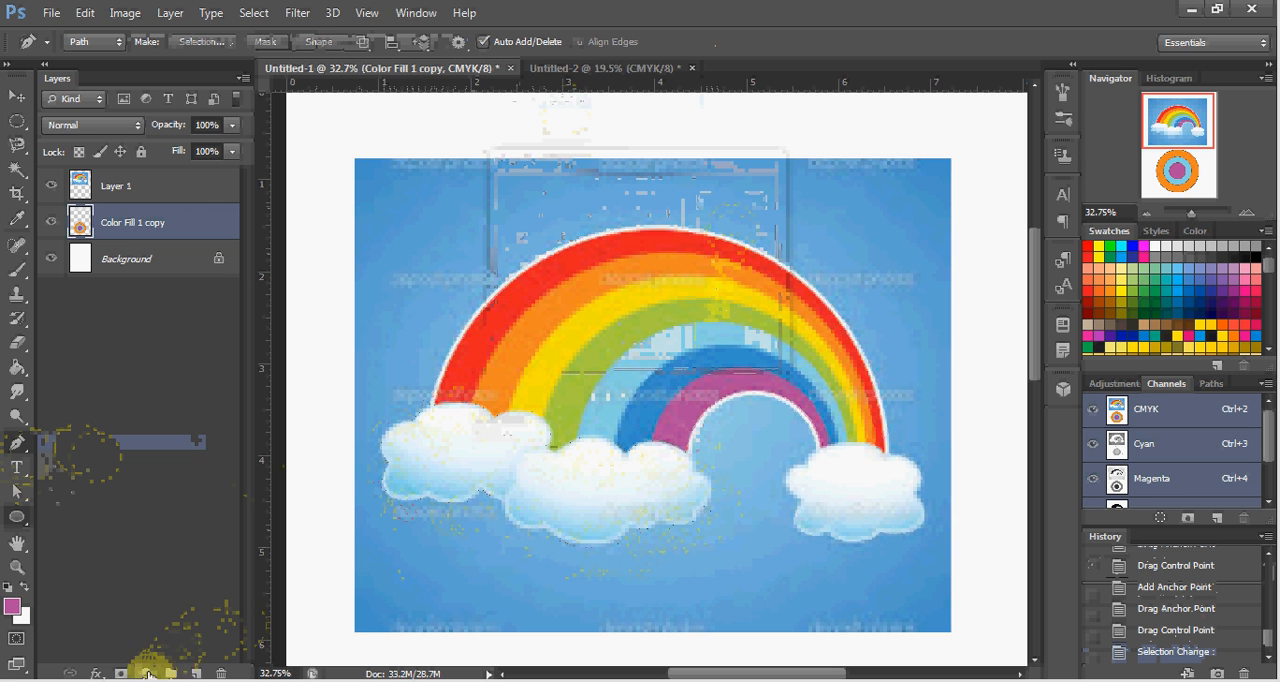
# Create a Solid Color fill layer from the selection in near-white #fafdff, sampled from the middle cloud.
pyautogui.click(147, 673)
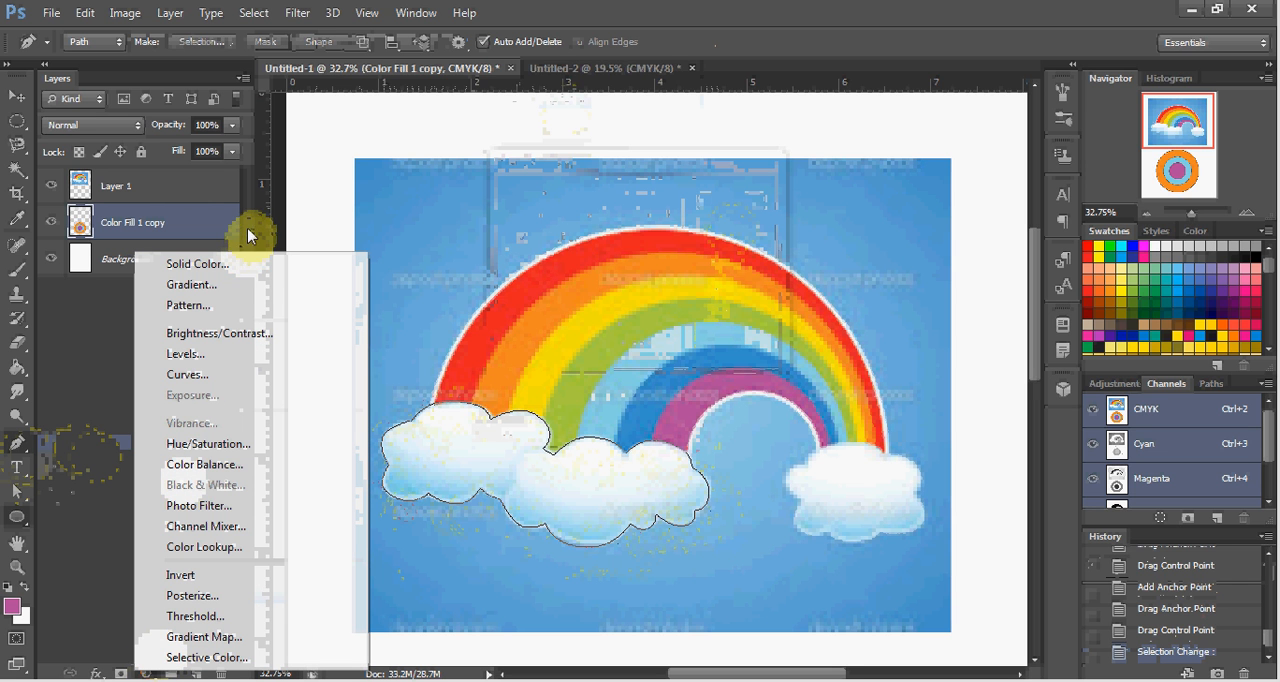
pyautogui.click(247, 272)
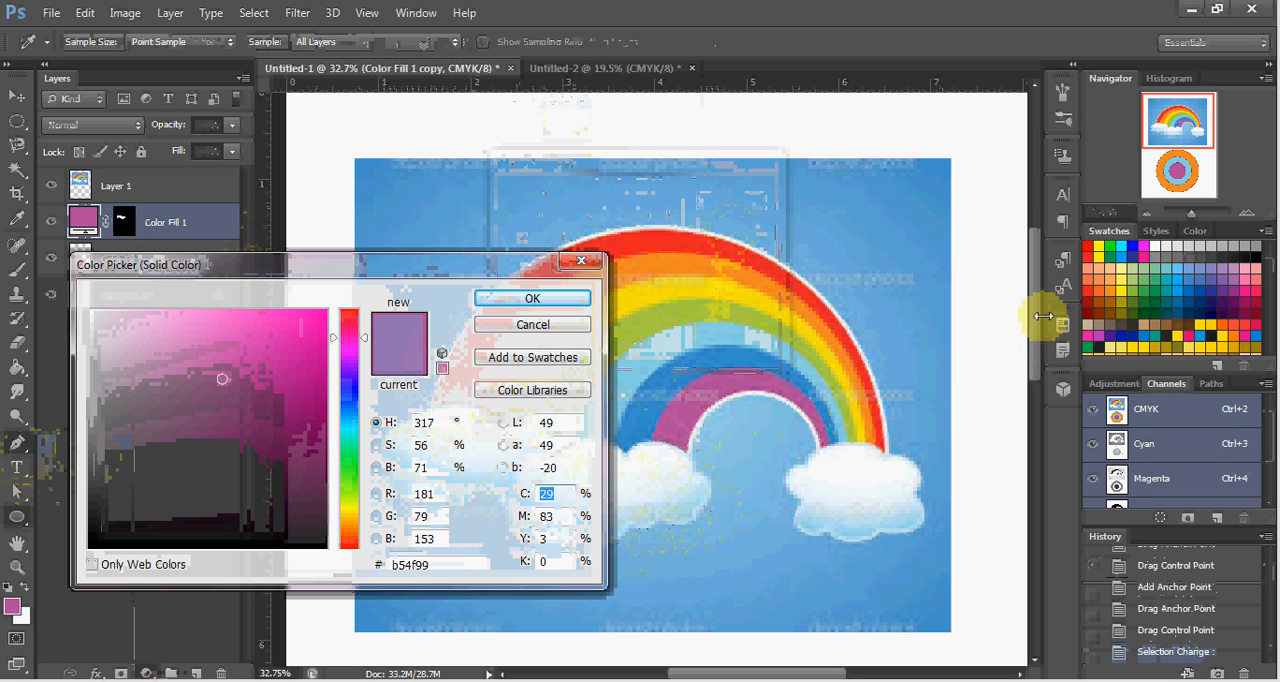
pyautogui.click(1092, 245)
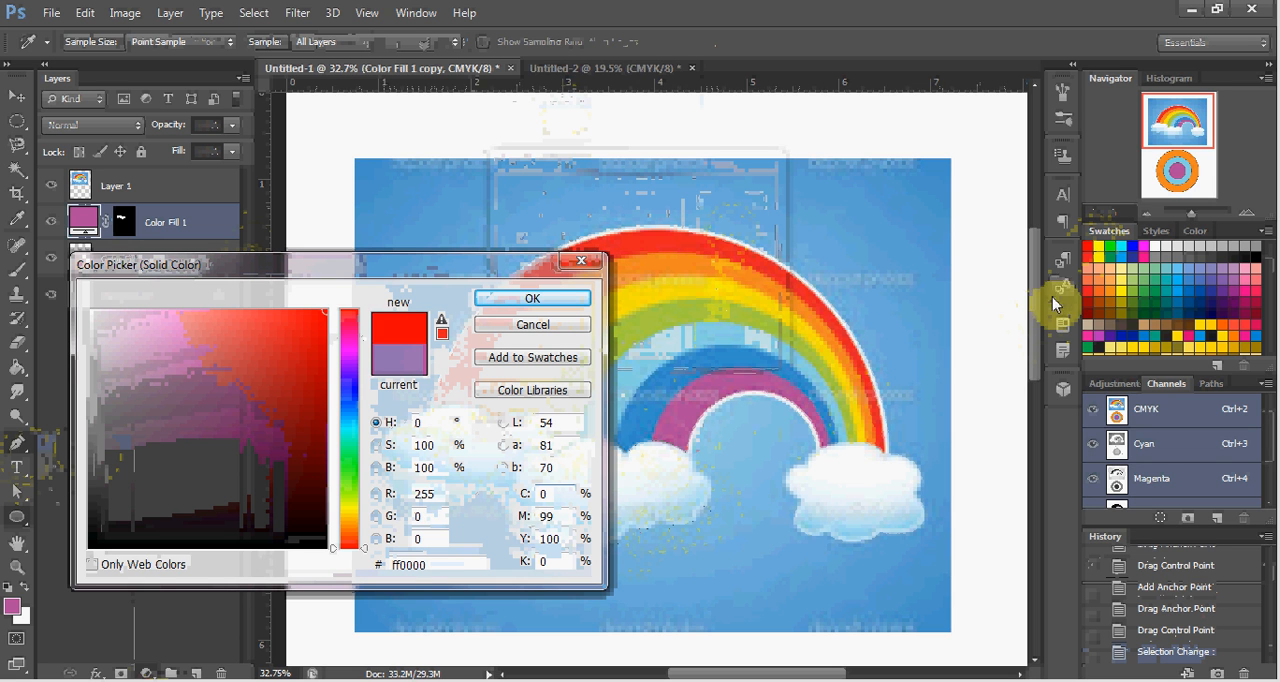
pyautogui.click(1103, 246)
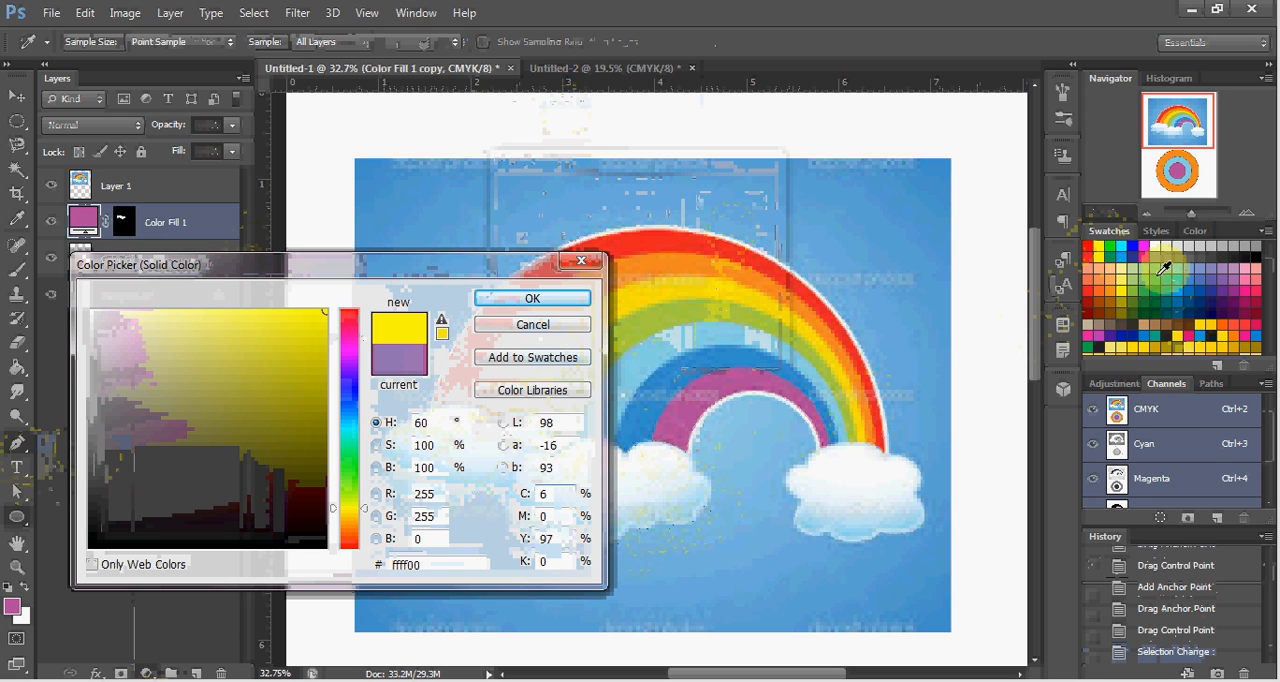
pyautogui.click(641, 464)
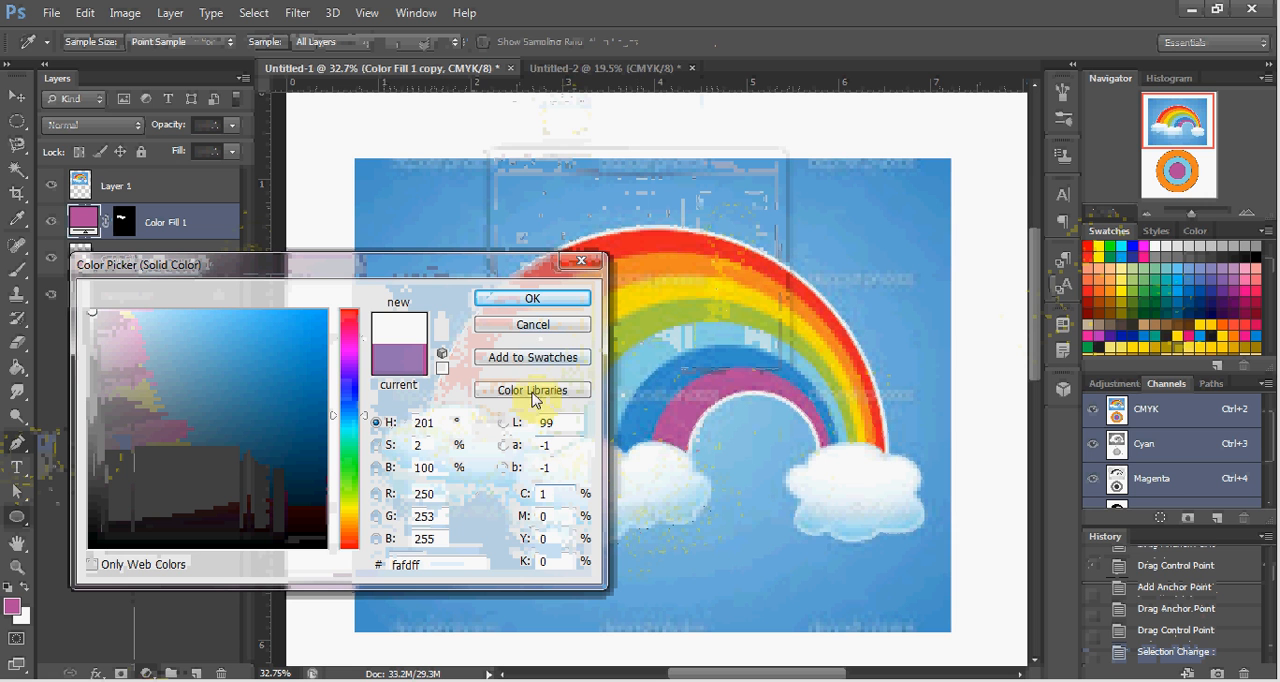
pyautogui.click(533, 304)
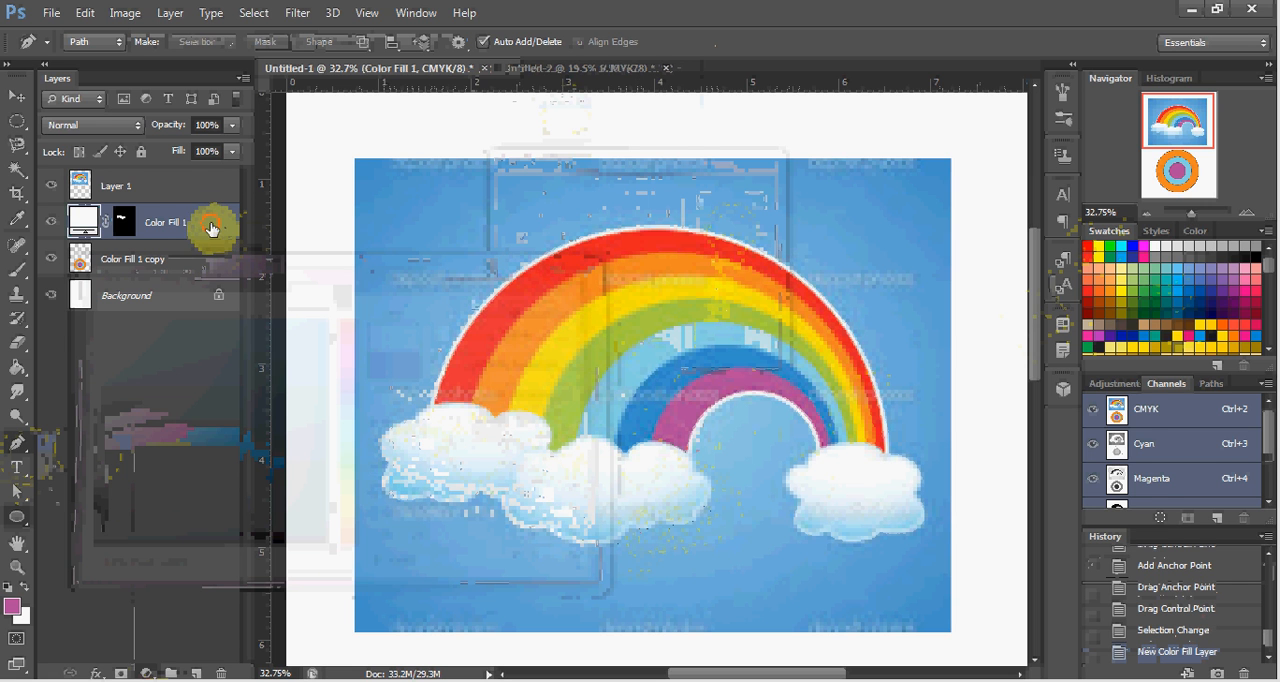
# Move the white Color Fill 1 layer above Layer 1 and keep it as the active layer.
pyautogui.moveTo(211, 228); pyautogui.dragTo(221, 183)
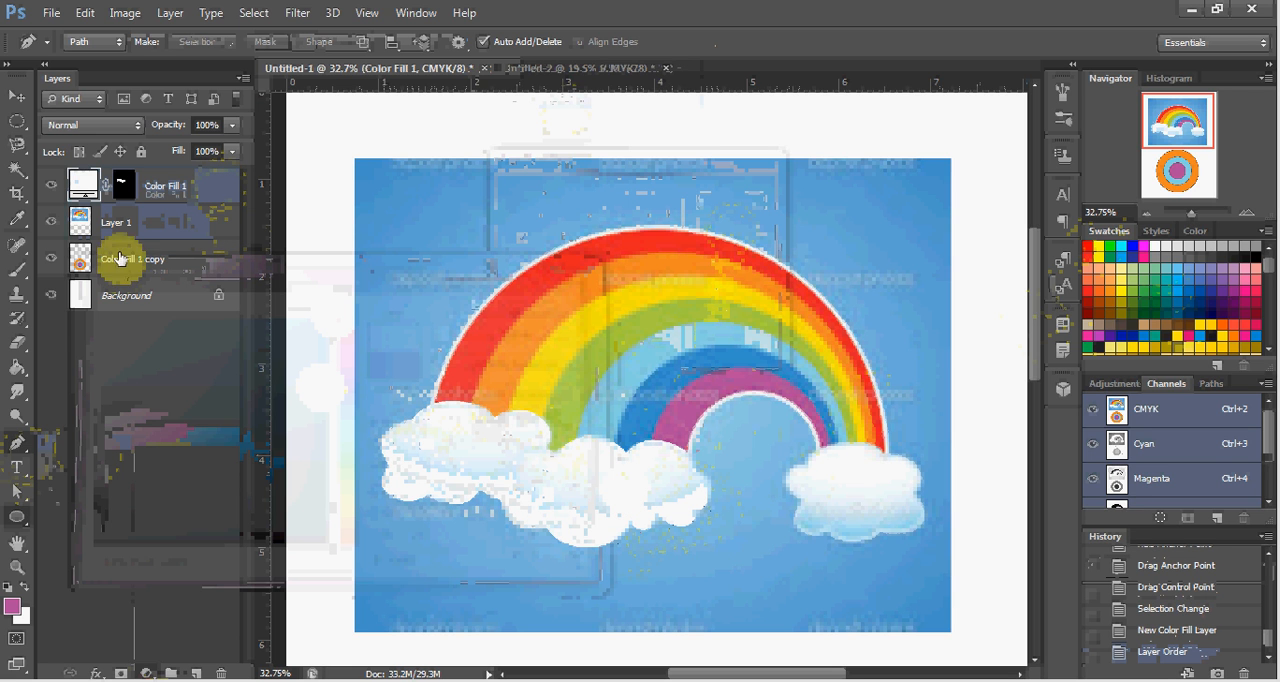
pyautogui.click(164, 238)
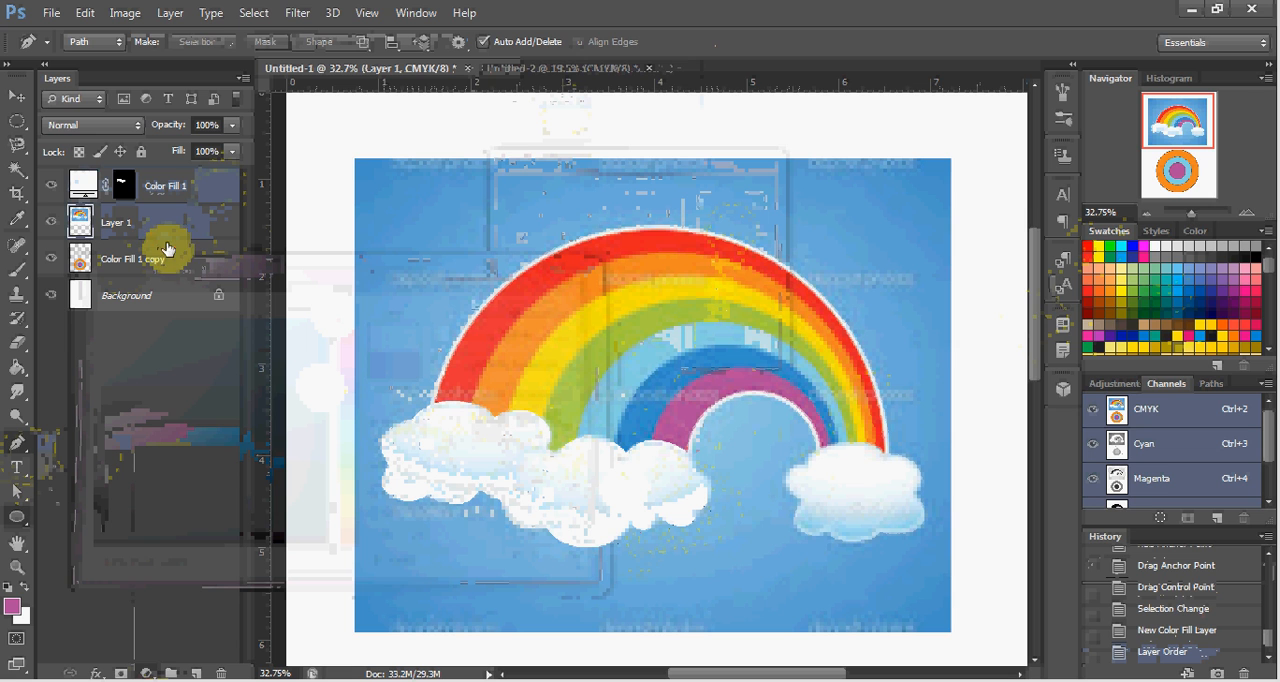
pyautogui.click(175, 259)
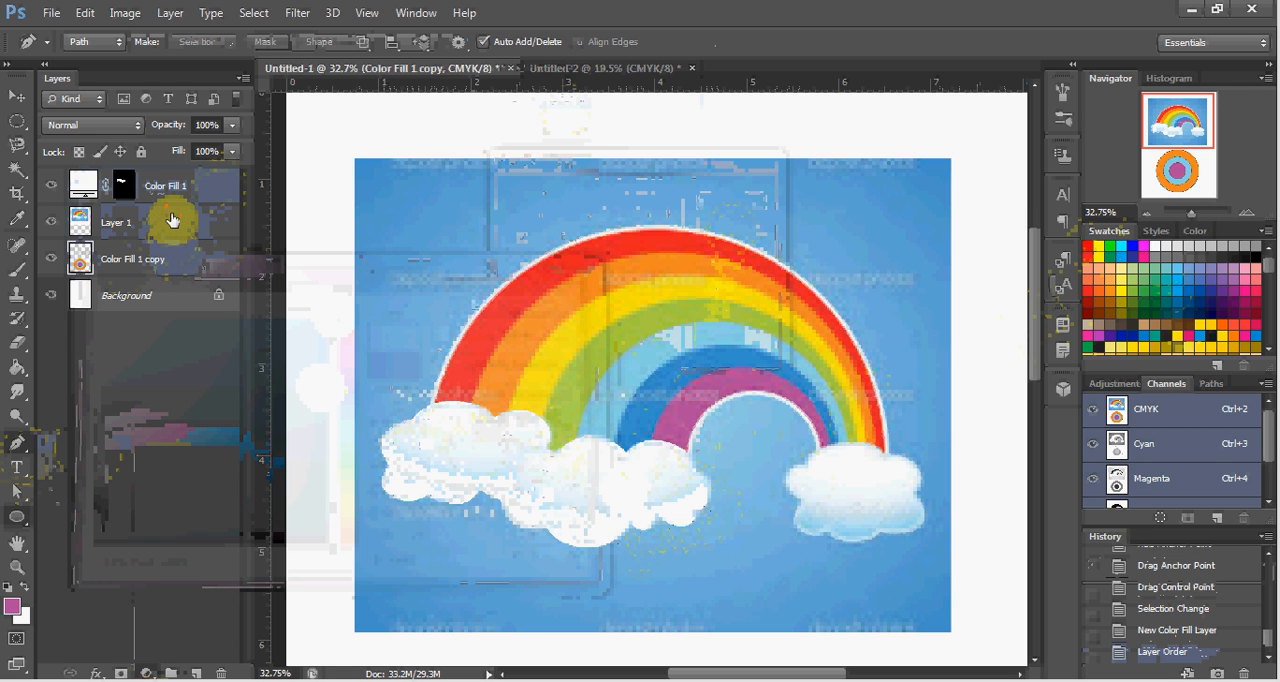
pyautogui.click(172, 220)
pyautogui.click(170, 190)
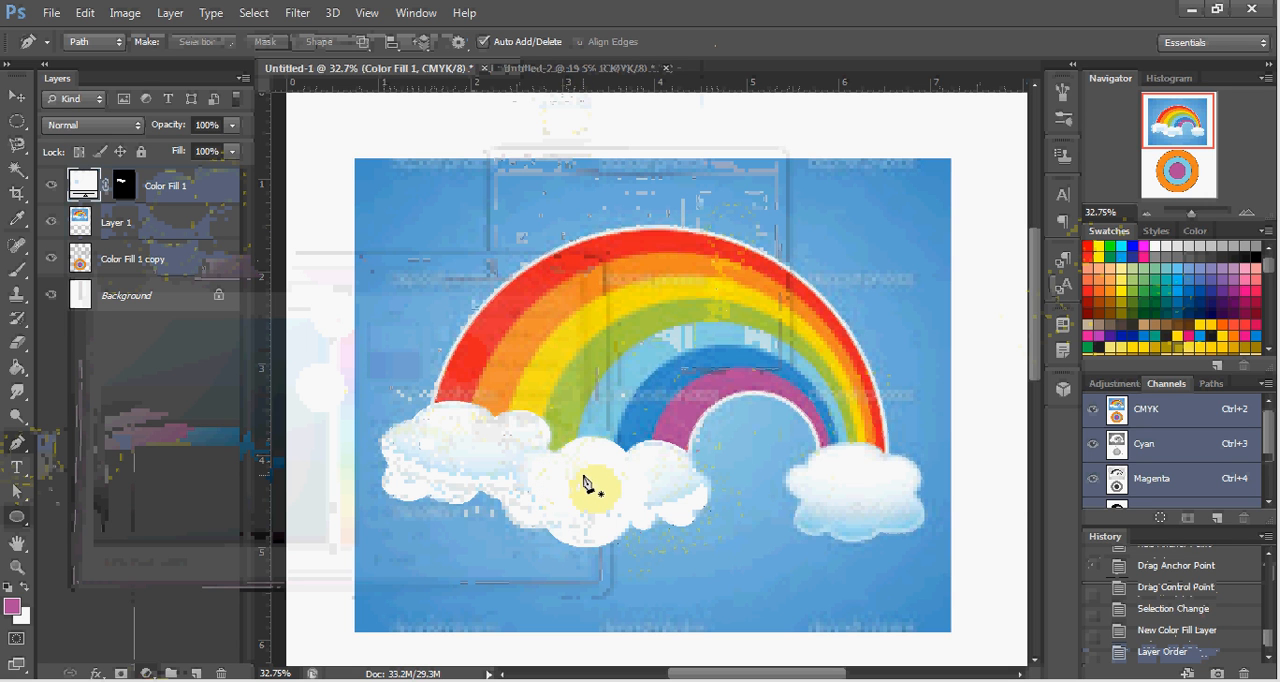
# Draw a closed six-point straight-sided Pen tool path roughly around the right cloud.
pyautogui.click(801, 497)
pyautogui.click(806, 459)
pyautogui.click(885, 459)
pyautogui.click(916, 492)
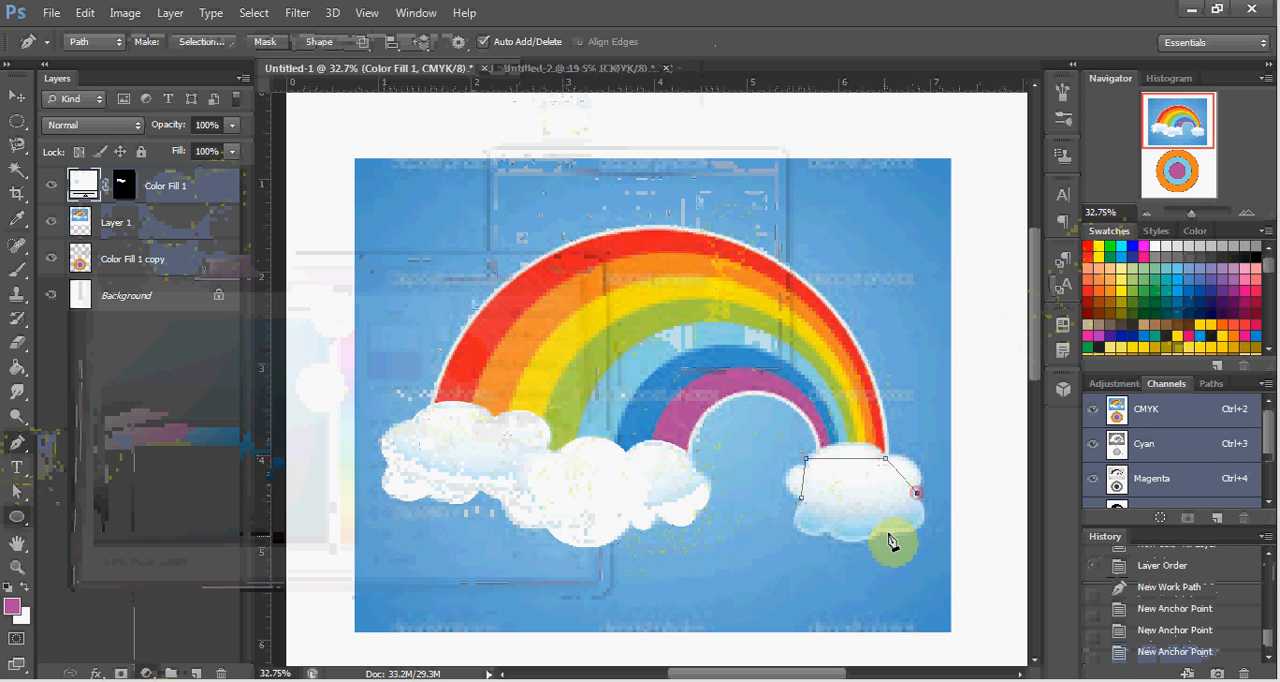
pyautogui.click(887, 527)
pyautogui.click(829, 528)
pyautogui.click(801, 498)
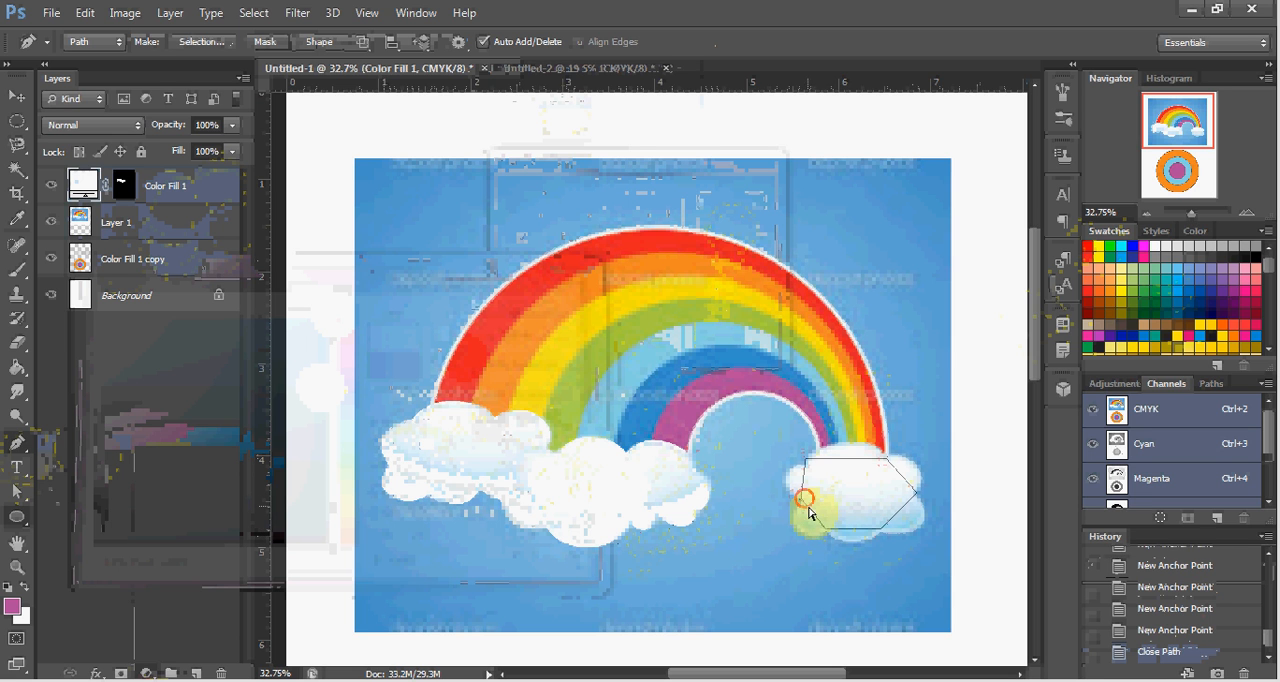
# Add anchors on the right cloud's lower and upper-right segments and pull them outward to follow its rounded bumps.
pyautogui.click(813, 514)
pyautogui.moveTo(813, 514); pyautogui.dragTo(797, 528)
pyautogui.moveTo(804, 536); pyautogui.dragTo(923, 526)
pyautogui.click(857, 540)
pyautogui.click(903, 508)
pyautogui.moveTo(901, 476); pyautogui.dragTo(909, 459)
pyautogui.moveTo(918, 469); pyautogui.dragTo(931, 478)
# Add anchors on the right cloud path's top and left segments, curve them to the cloud's edge and deselect the path.
pyautogui.click(846, 457)
pyautogui.moveTo(846, 457); pyautogui.dragTo(840, 441)
pyautogui.moveTo(855, 440); pyautogui.dragTo(874, 436)
pyautogui.click(802, 478)
pyautogui.moveTo(802, 478); pyautogui.dragTo(785, 481)
pyautogui.keyDown('ctrl'); pyautogui.click(763, 485); pyautogui.keyUp('ctrl')
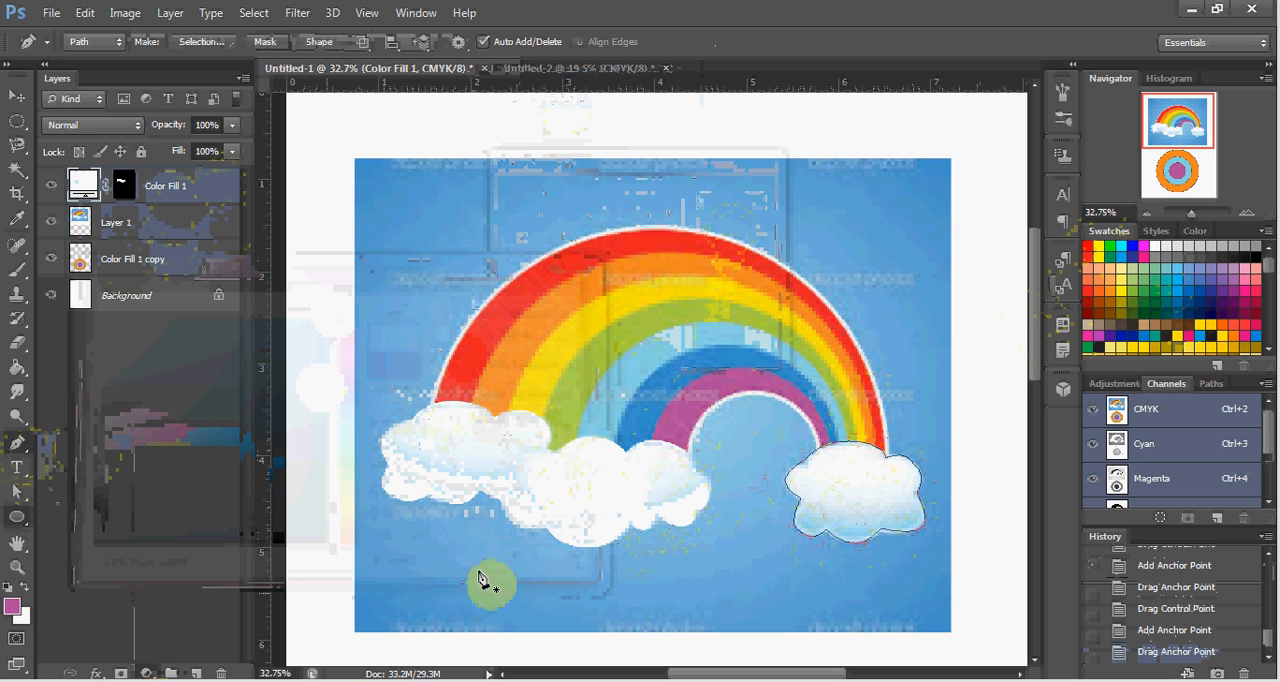
# Turn the path around the right cloud into a selection.
pyautogui.rightClick(770, 529)
pyautogui.click(846, 127)
pyautogui.click(735, 200)
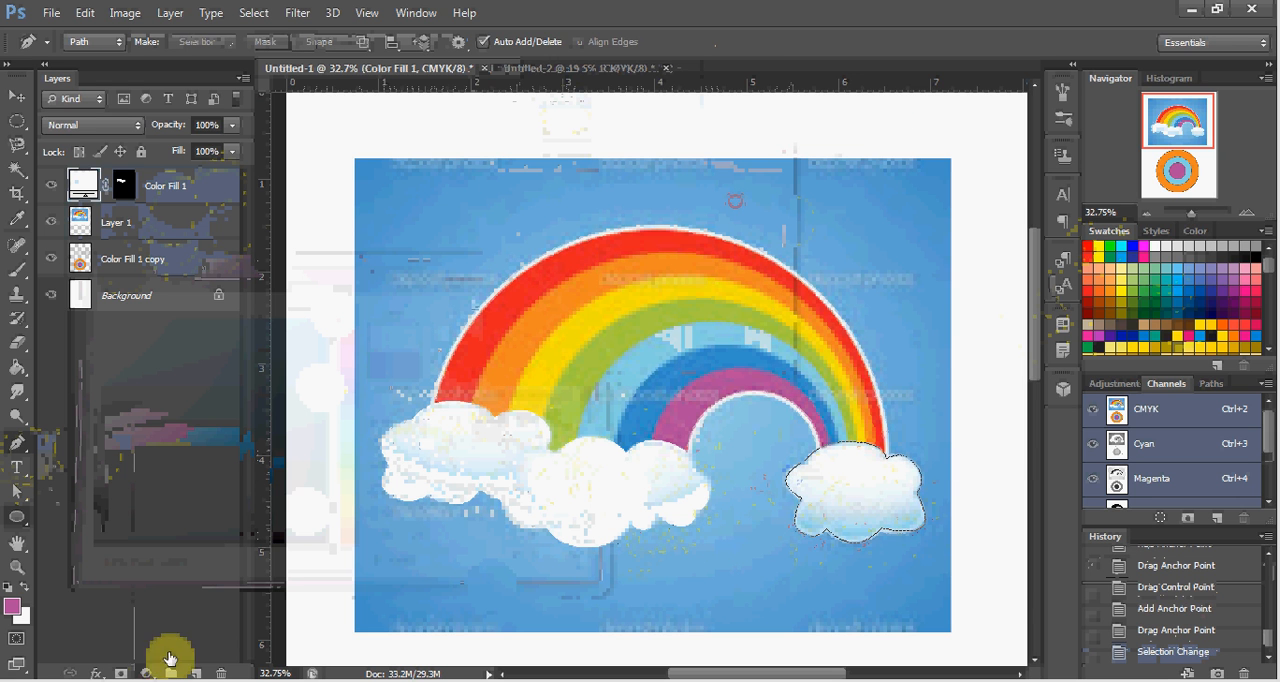
# Fill the right cloud's selection with a new Solid Color layer in the white sampled from the middle cloud.
pyautogui.click(147, 674)
pyautogui.click(225, 262)
pyautogui.click(617, 486)
pyautogui.click(638, 410)
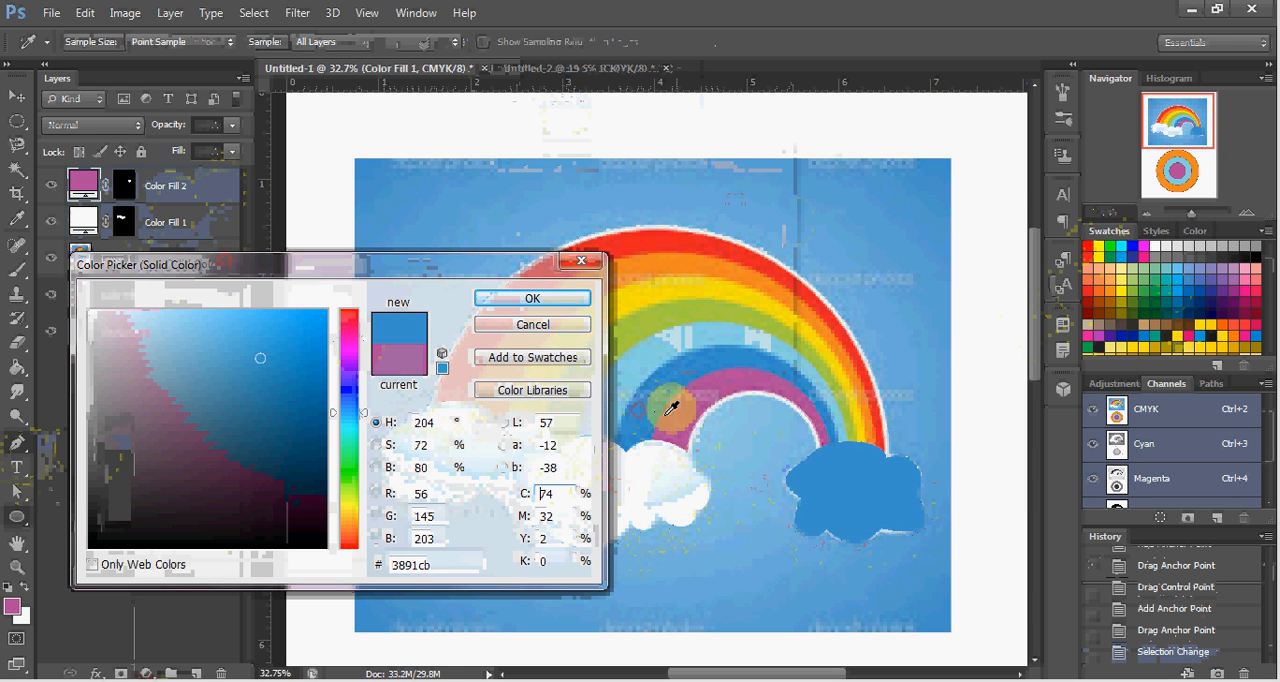
pyautogui.click(672, 435)
pyautogui.click(670, 500)
pyautogui.click(532, 298)
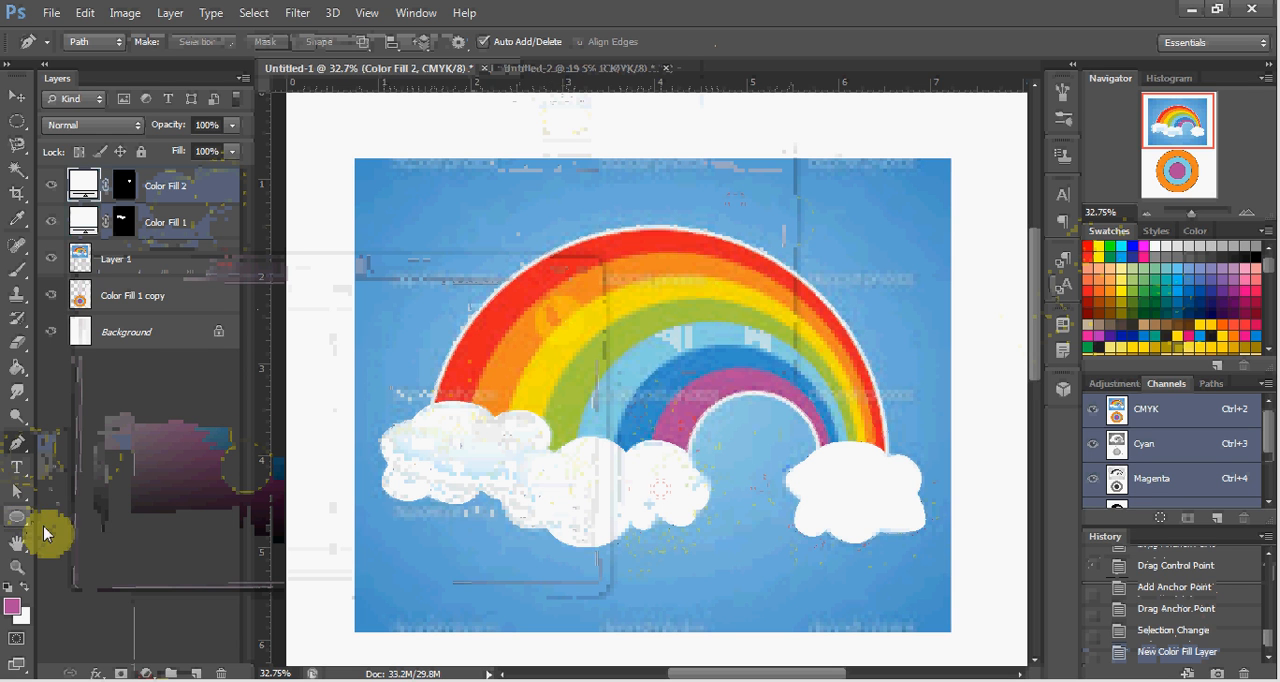
pyautogui.scroll(-3, 508, 497)
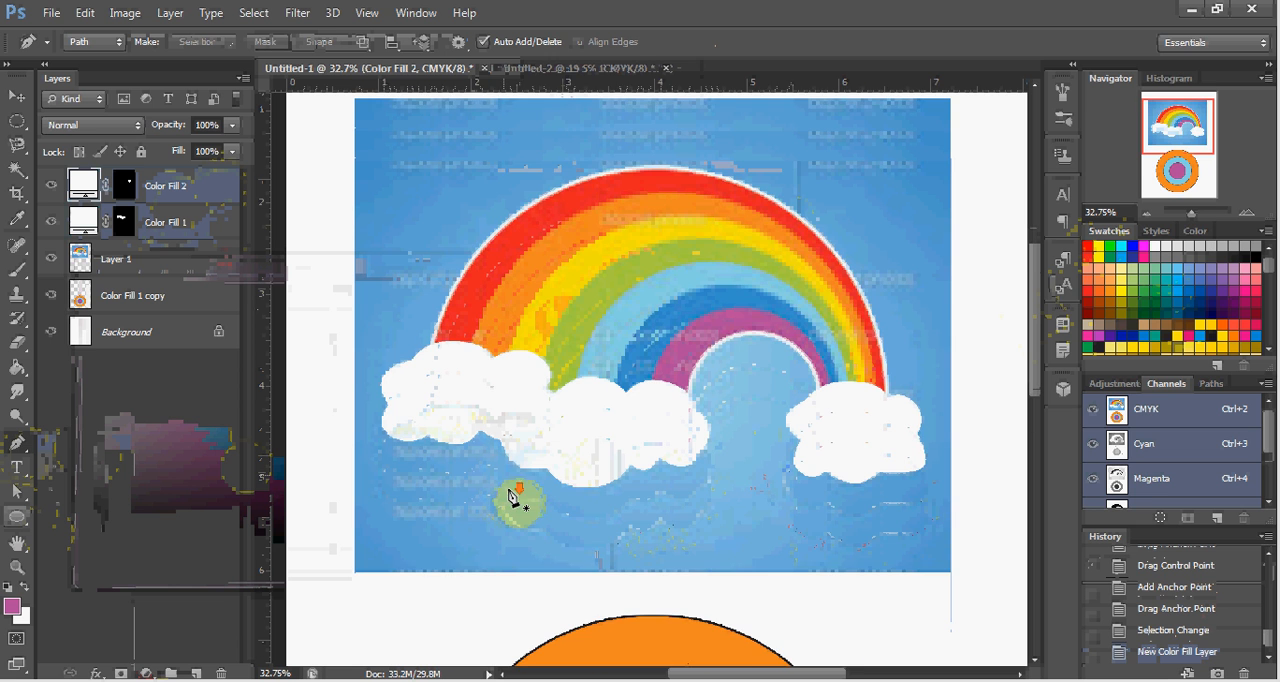
pyautogui.scroll(-5, 512, 497)
pyautogui.scroll(-5, 512, 497)
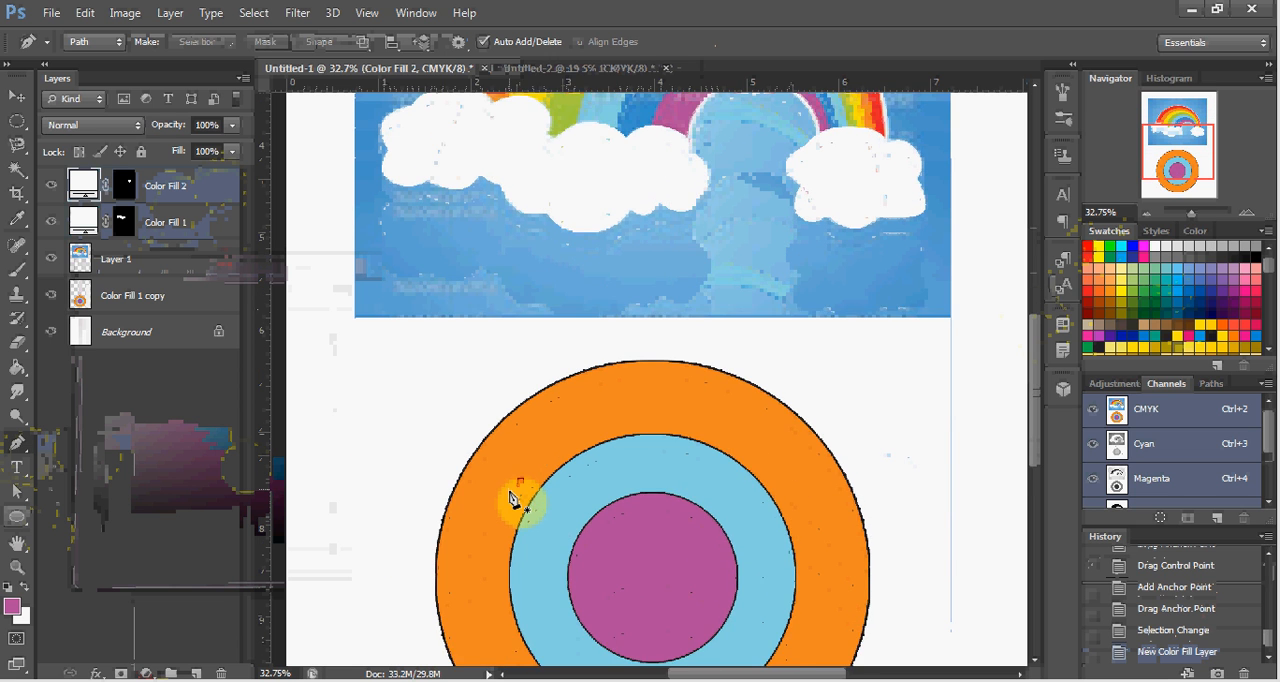
pyautogui.scroll(-2, 514, 501)
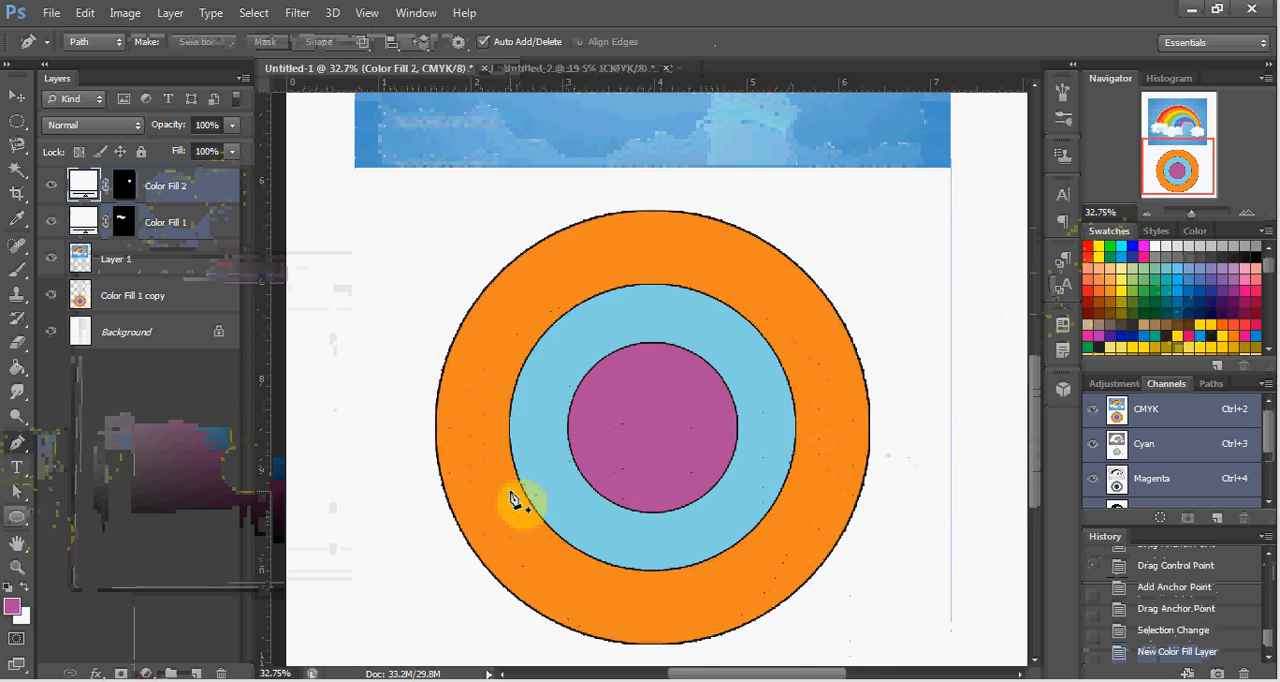
pyautogui.scroll(-2, 514, 501)
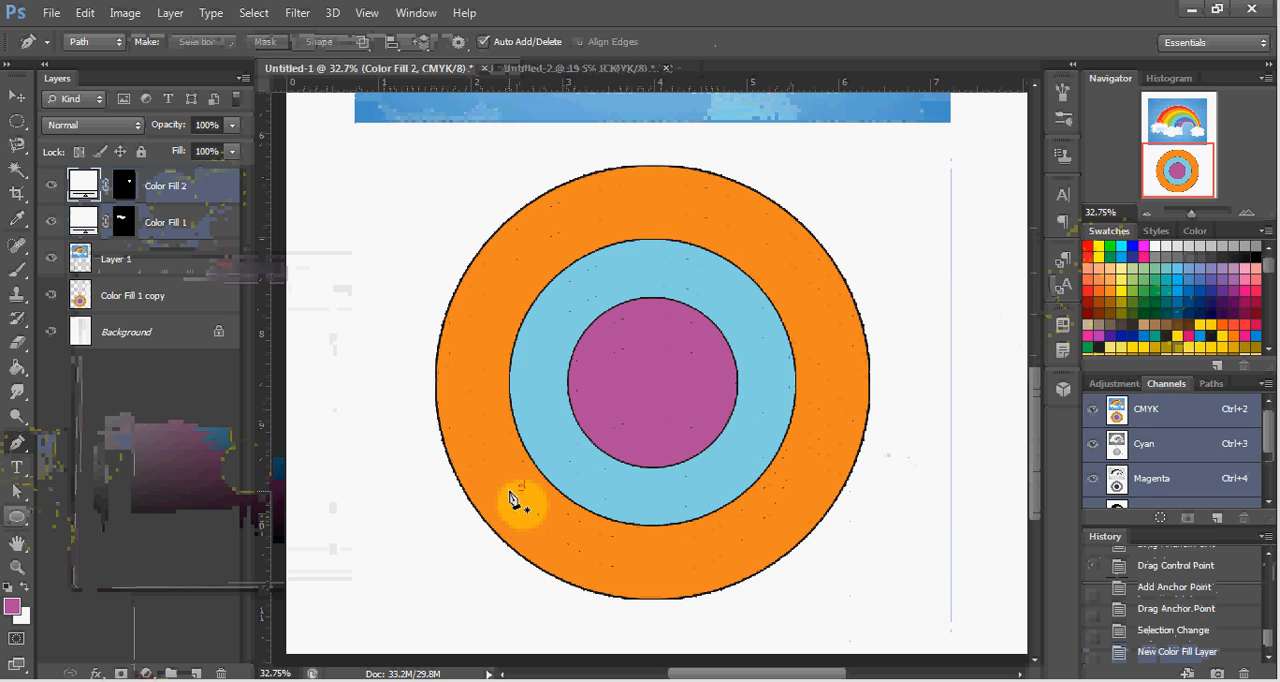
# Draw a circular path with the Ellipse tool over the purple centre circle and move it to line up with the circle's edge.
pyautogui.click(10, 99)
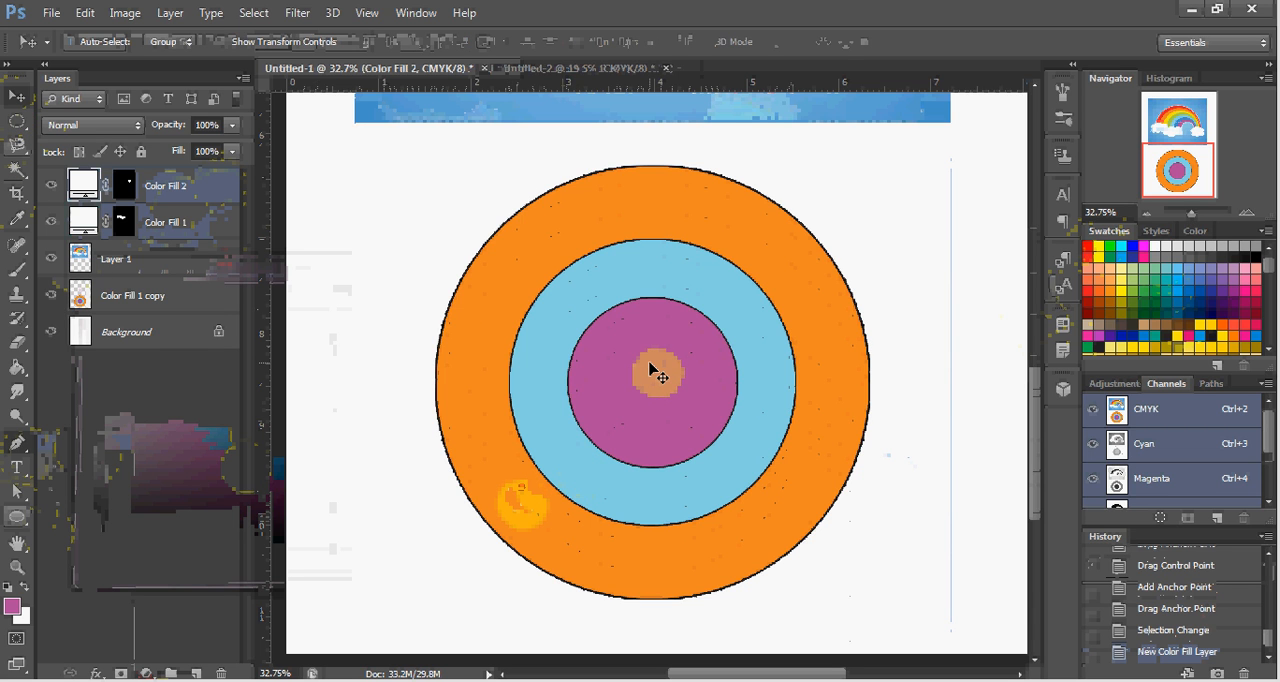
pyautogui.click(650, 372)
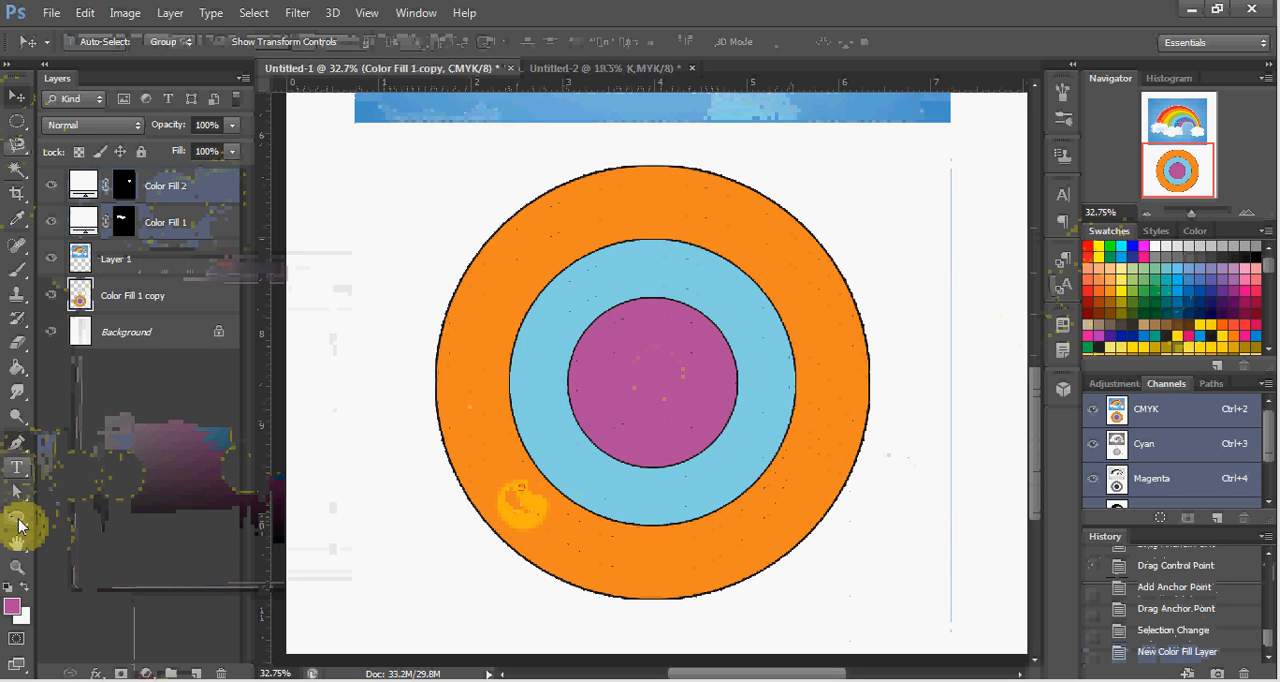
pyautogui.click(18, 520)
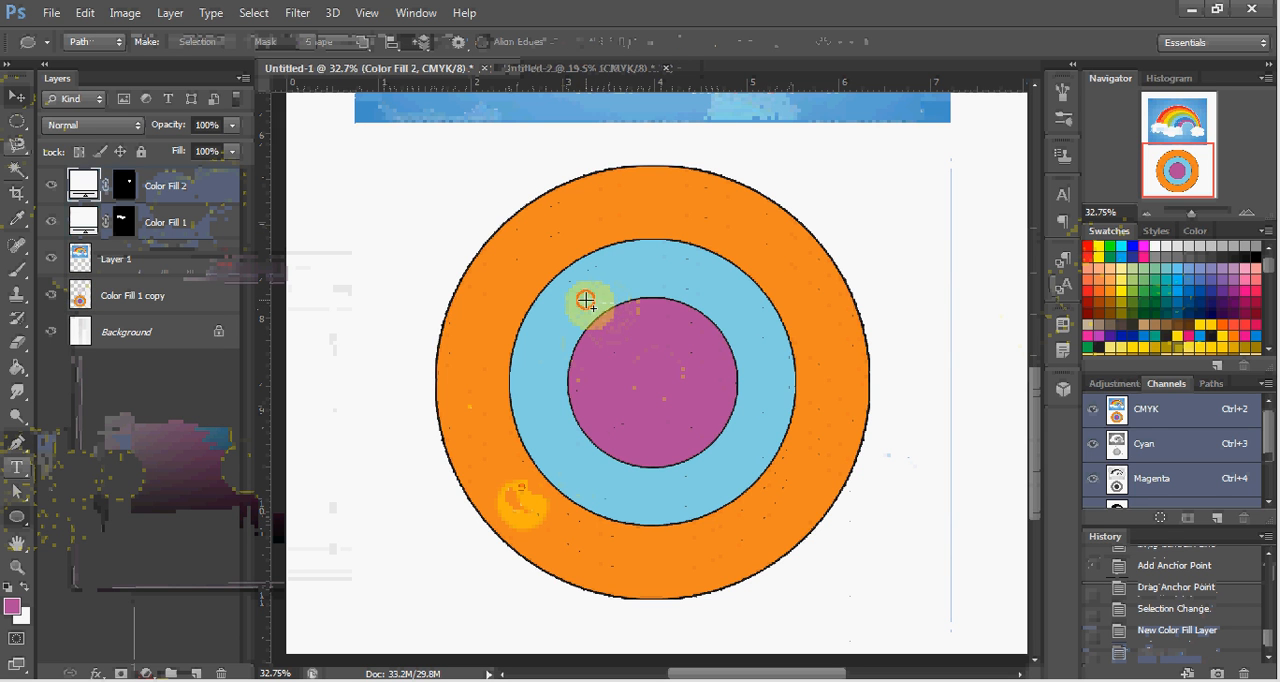
pyautogui.moveTo(586, 301); pyautogui.dragTo(749, 482)
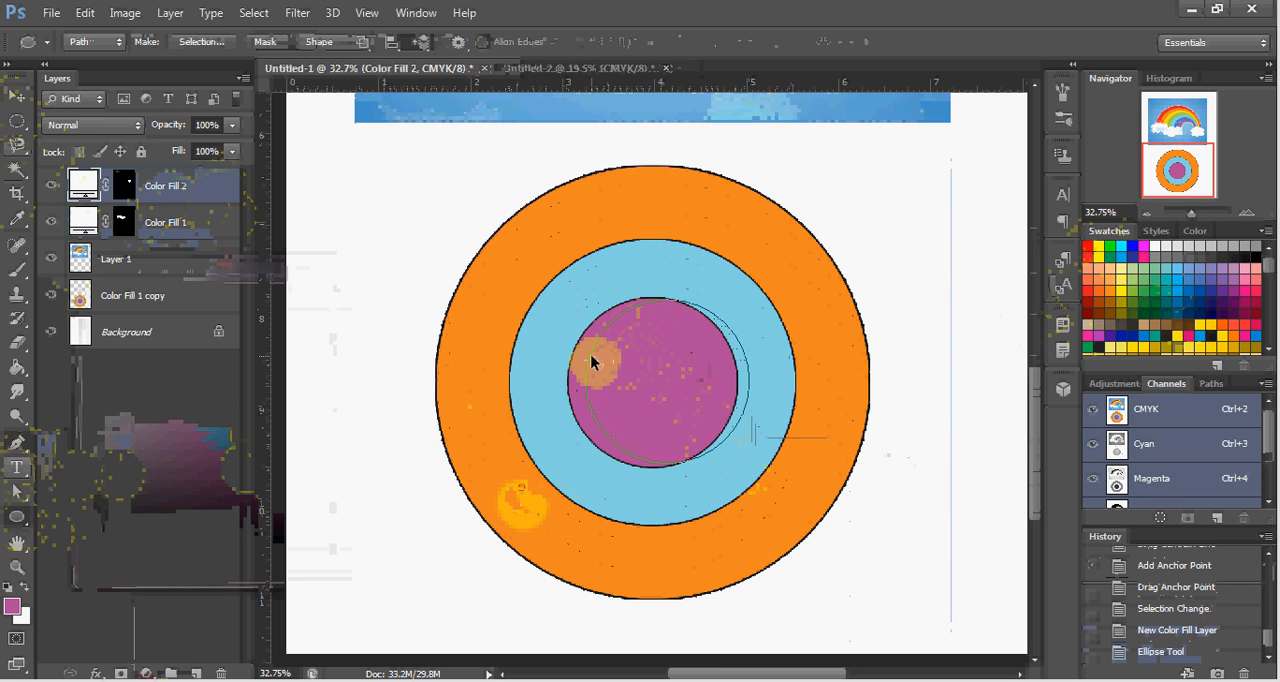
pyautogui.hotkey('ctrl', 't')
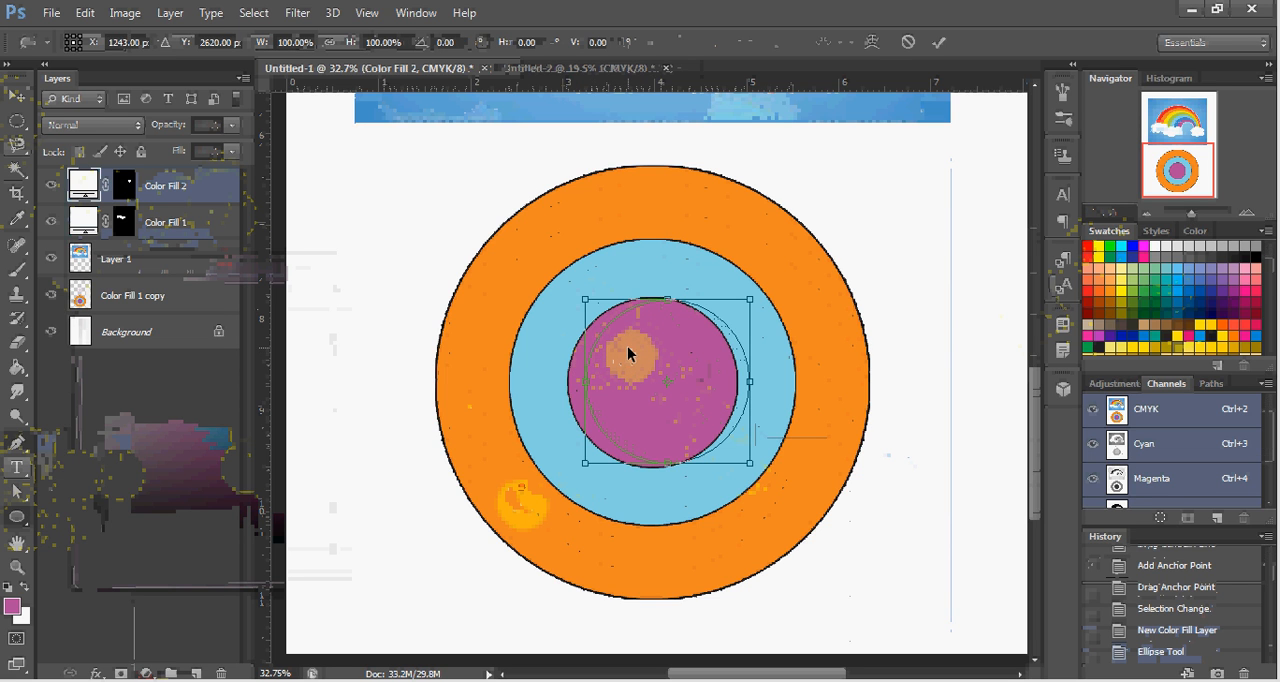
pyautogui.moveTo(629, 348); pyautogui.dragTo(613, 354)
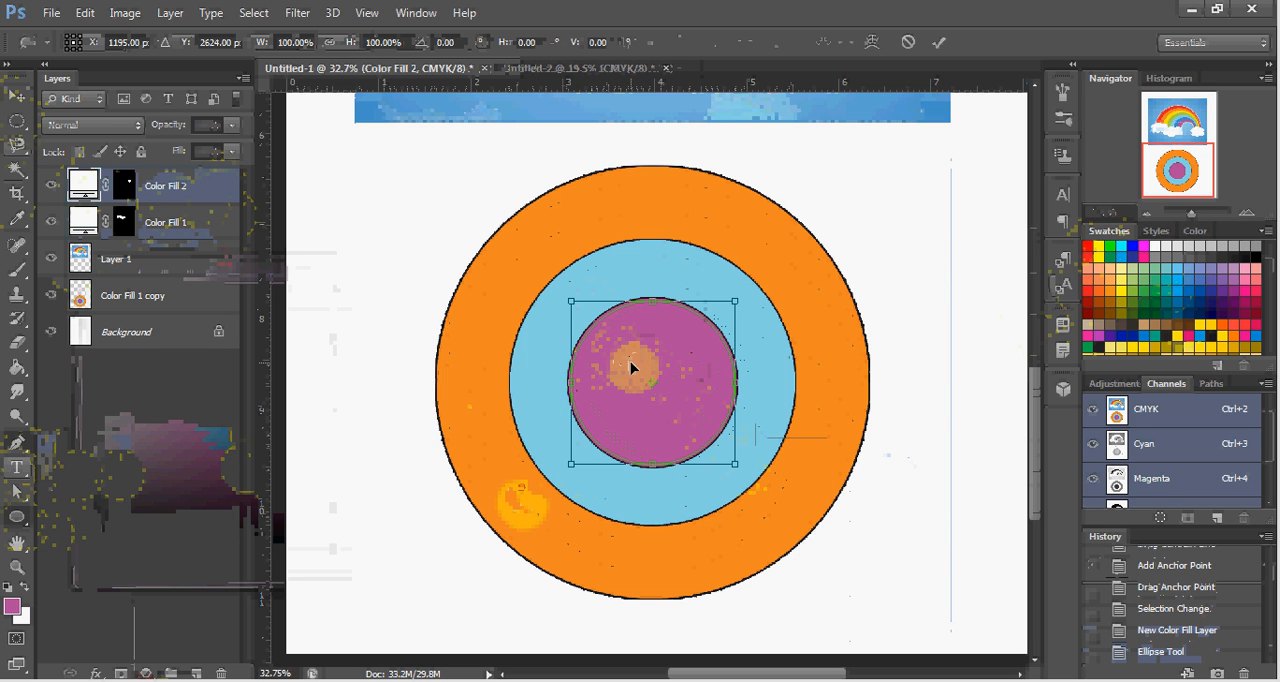
pyautogui.doubleClick(630, 368)
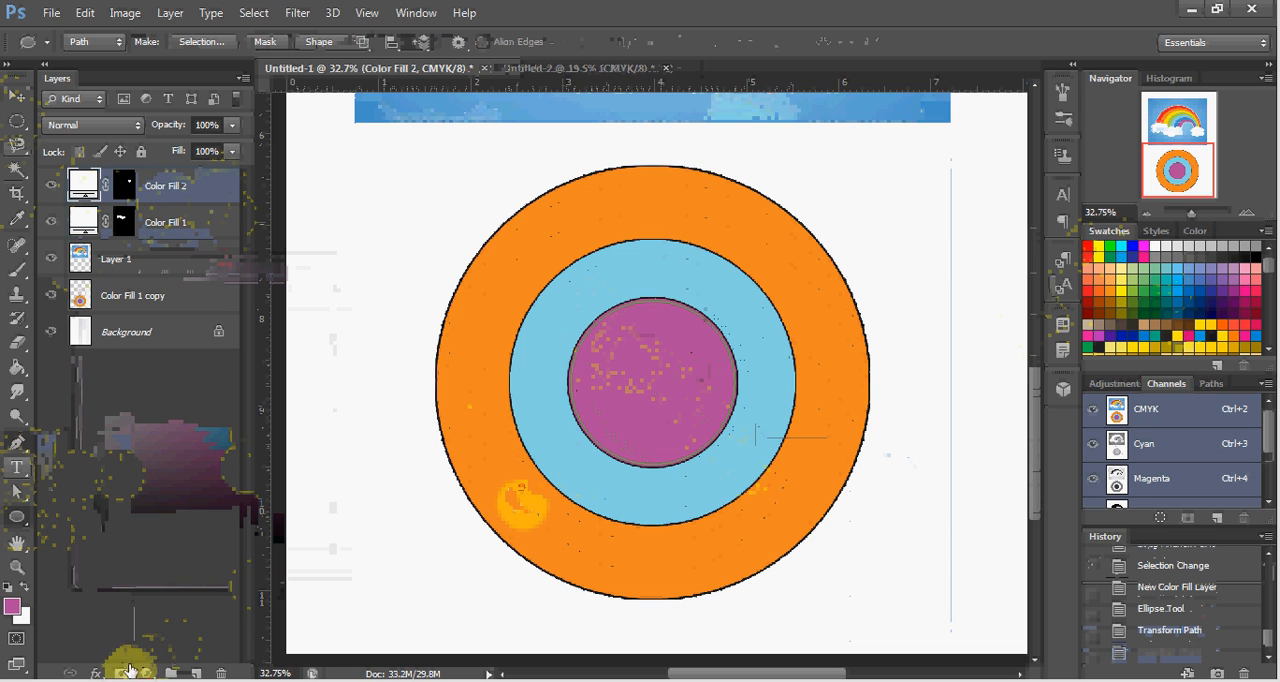
# Fill the circular path with a new Solid Color layer in purple #b54f99.
pyautogui.click(141, 673)
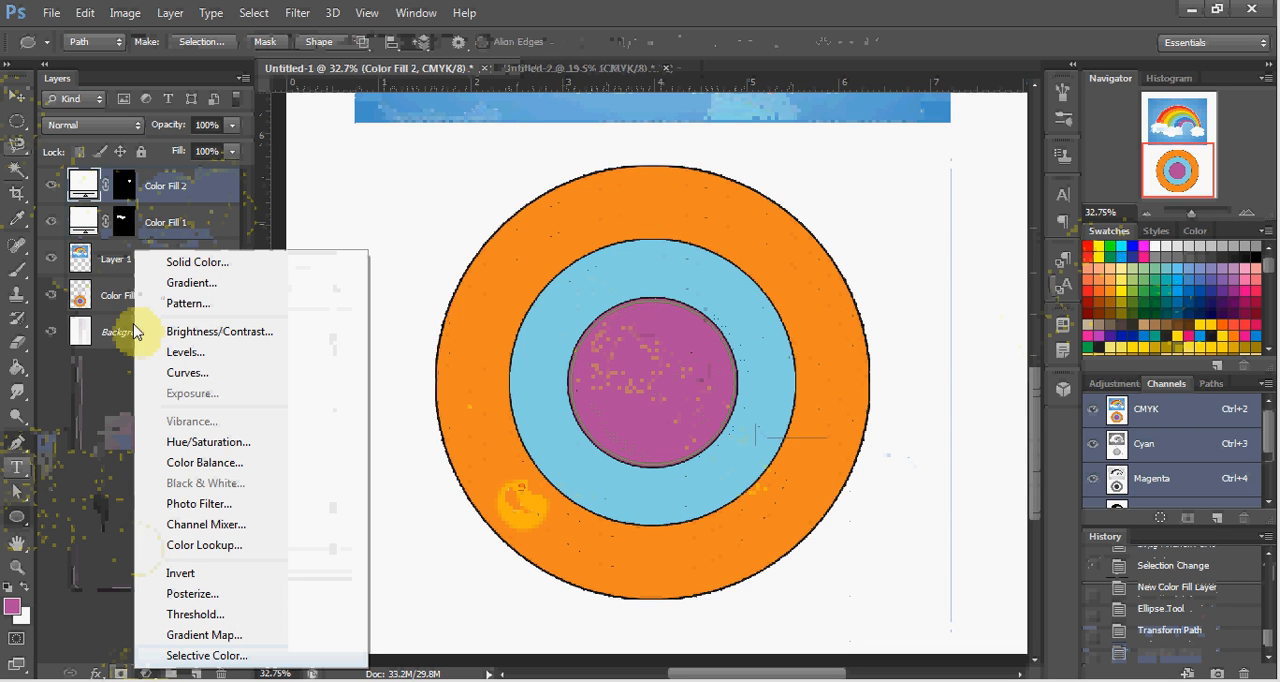
pyautogui.click(179, 265)
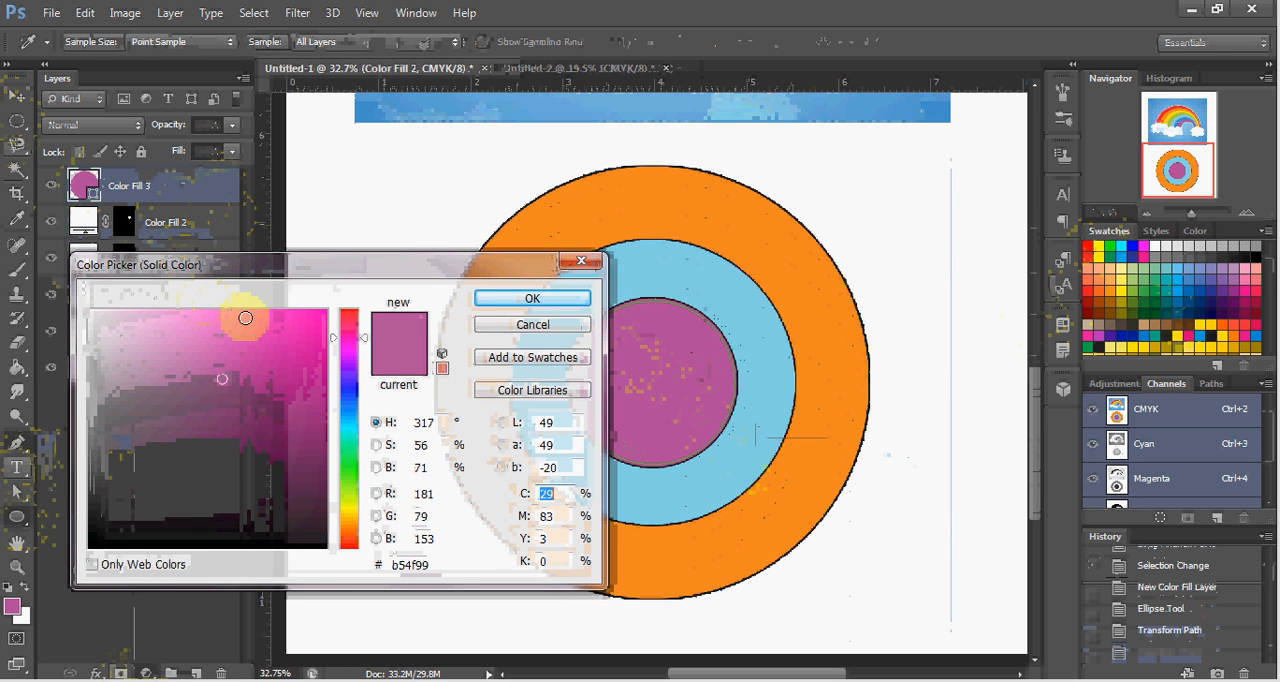
pyautogui.click(532, 298)
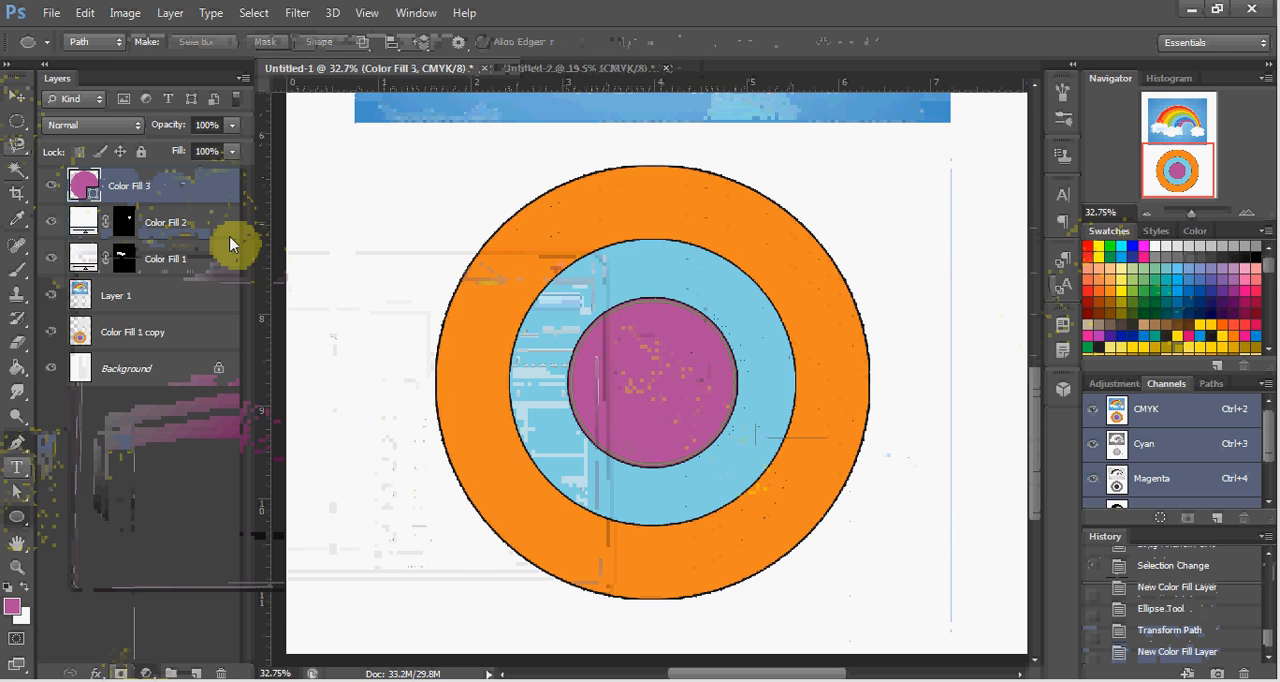
# Draw a rectangular path about 4.06 in wide and 2.13 in high across the middle of the concentric circles.
pyautogui.moveTo(210, 226); pyautogui.dragTo(190, 185)
pyautogui.click(190, 186)
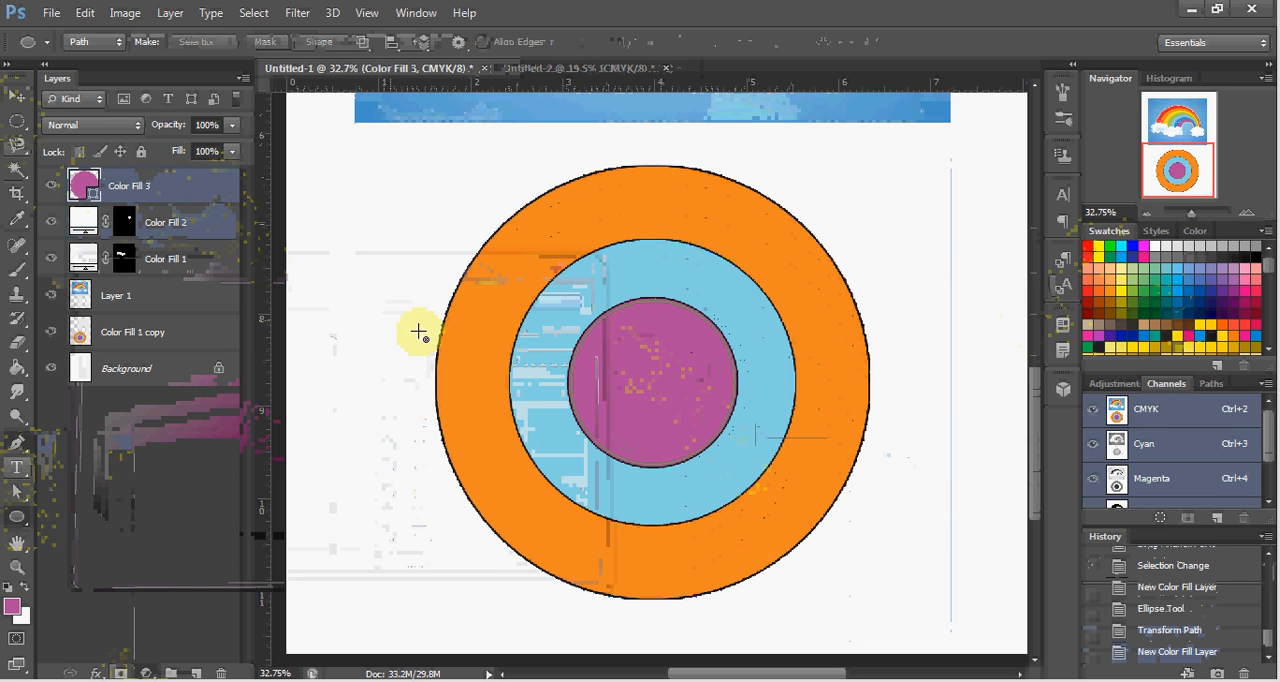
pyautogui.rightClick(20, 528)
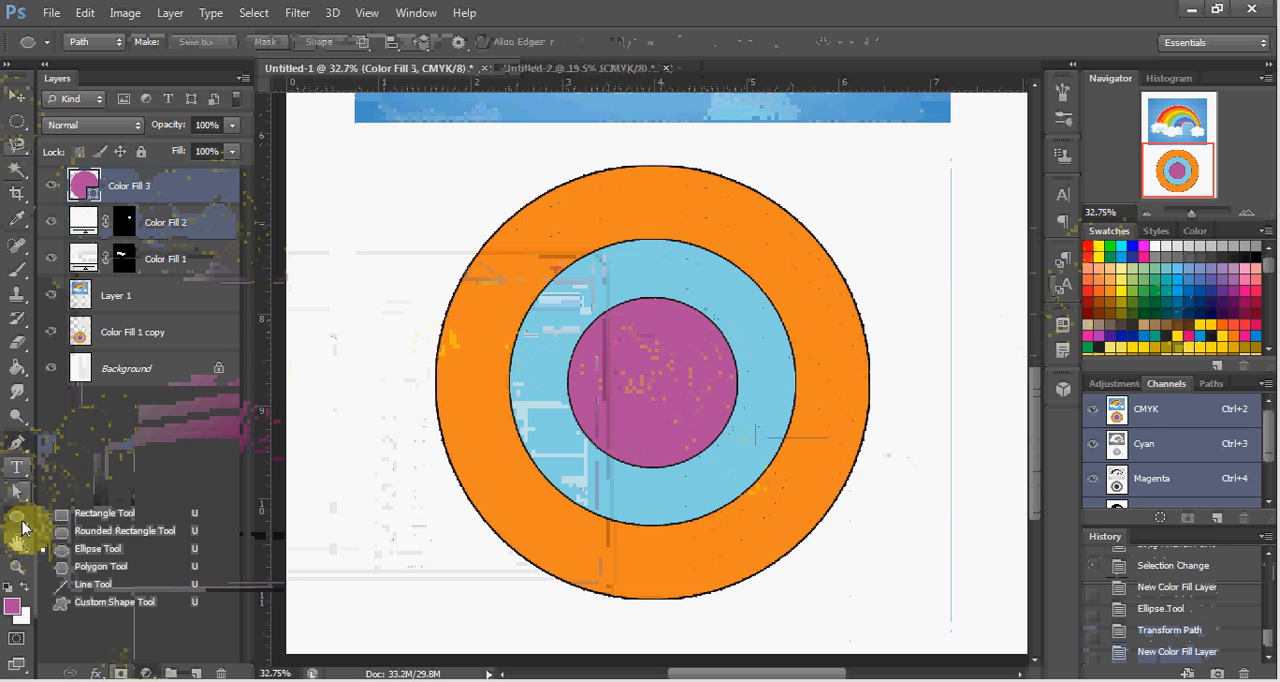
pyautogui.click(82, 516)
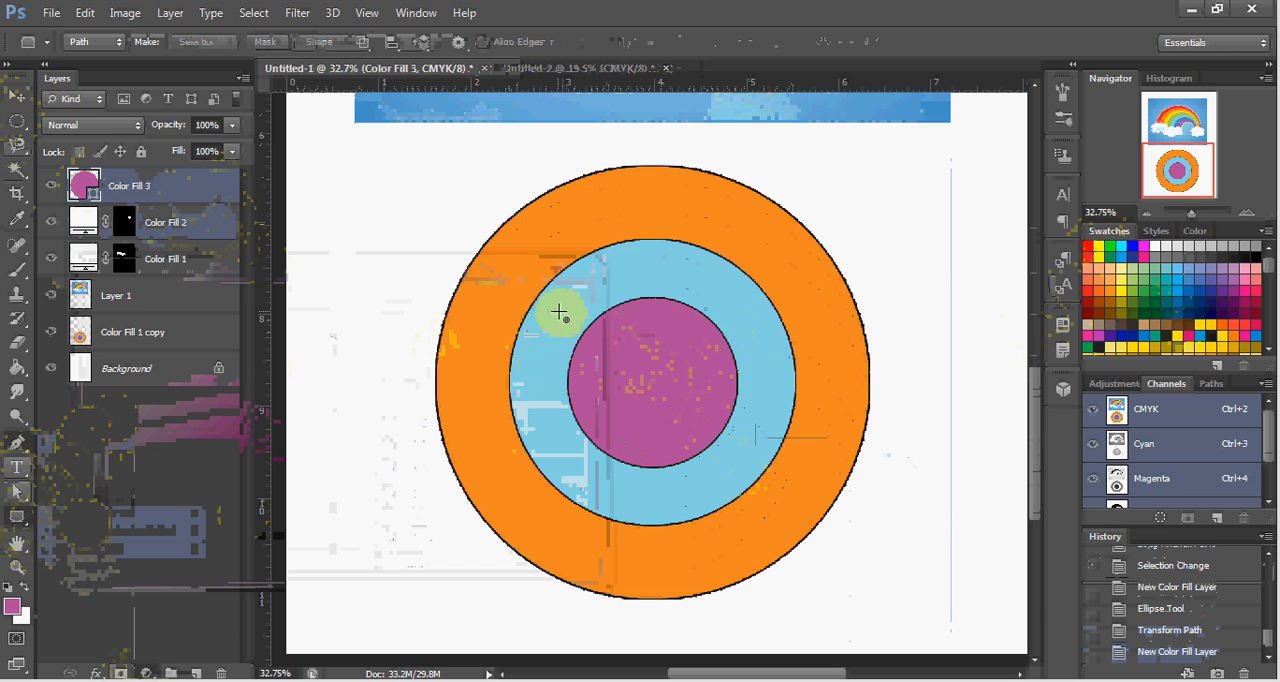
pyautogui.moveTo(474, 287); pyautogui.dragTo(848, 484)
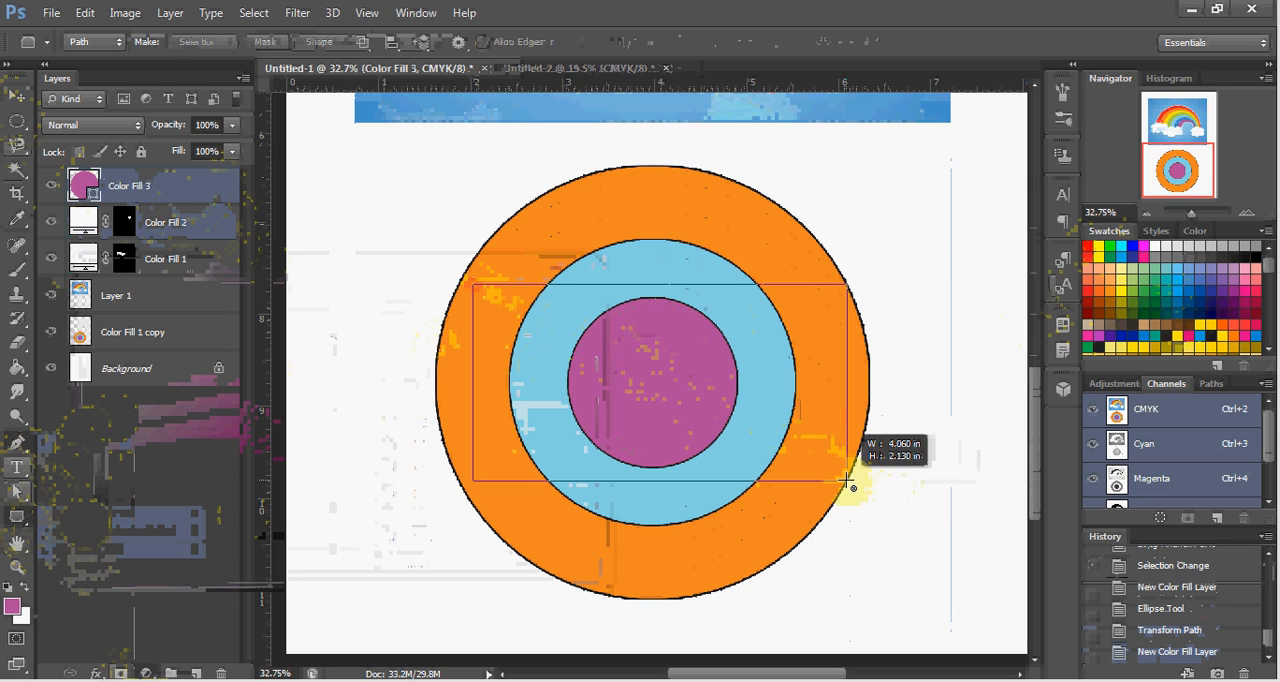
pyautogui.moveTo(848, 484); pyautogui.dragTo(849, 484)
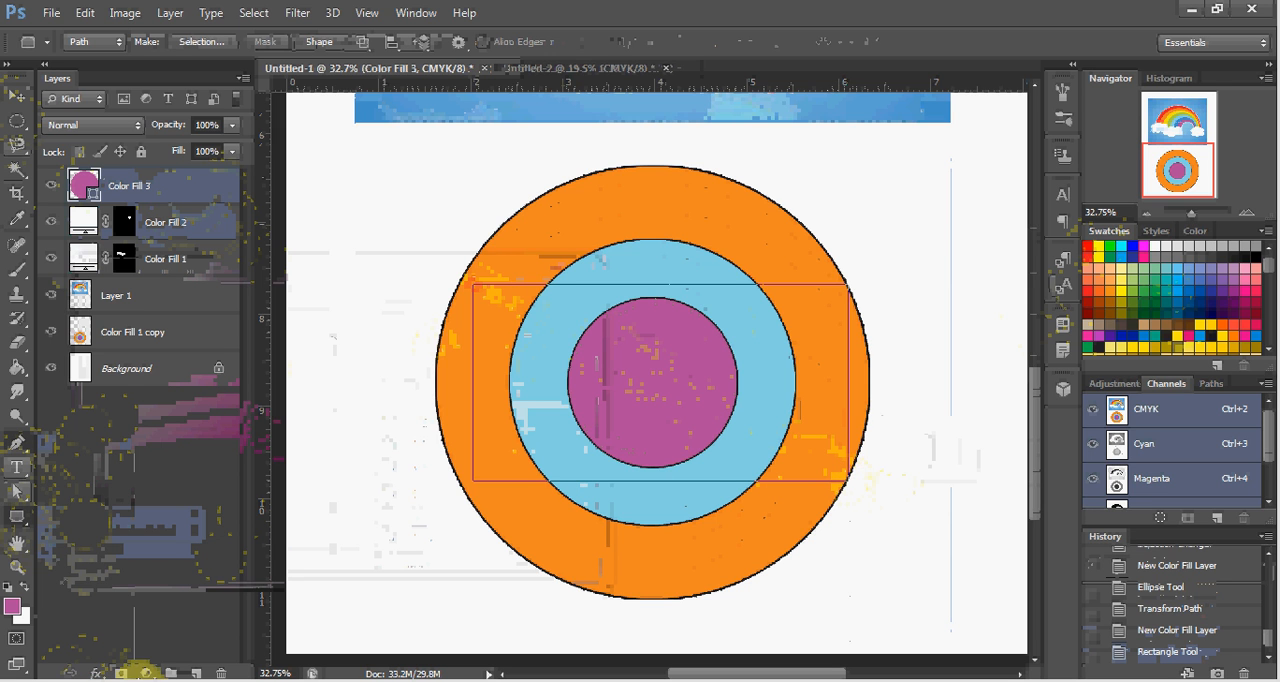
# Fill the rectangular path with a new Solid Color layer in orange #f48922 sampled from the outer ring.
pyautogui.click(145, 672)
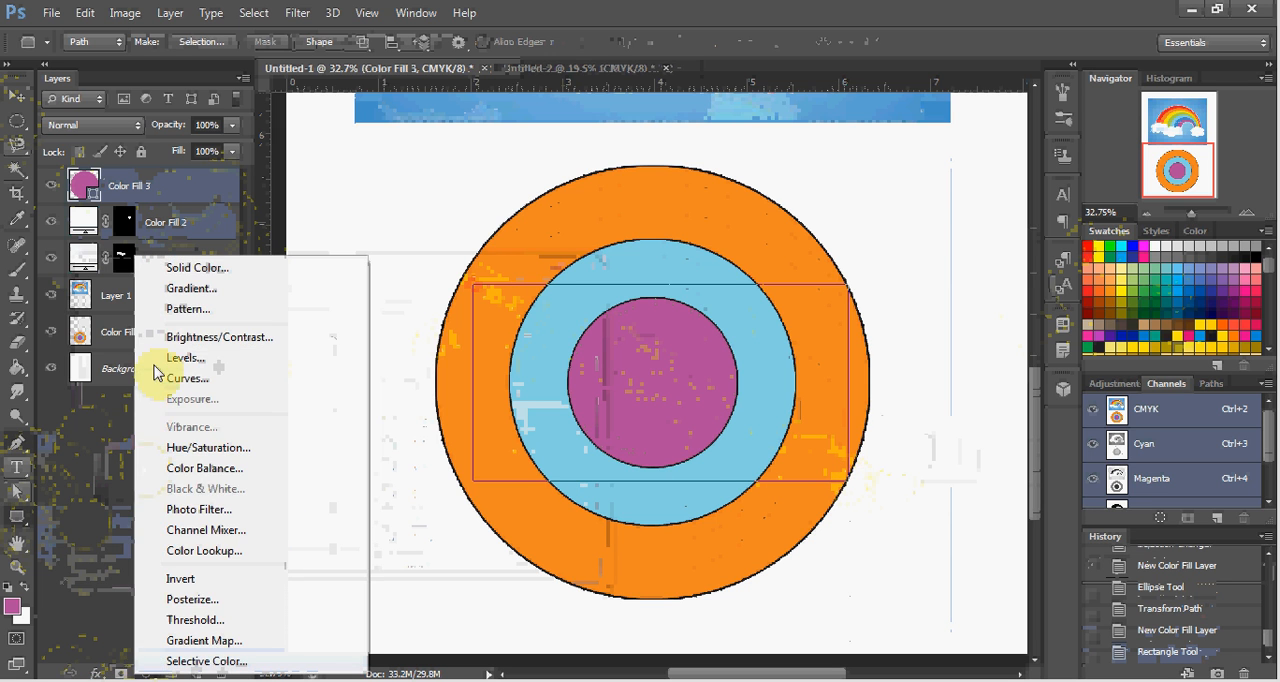
pyautogui.click(200, 267)
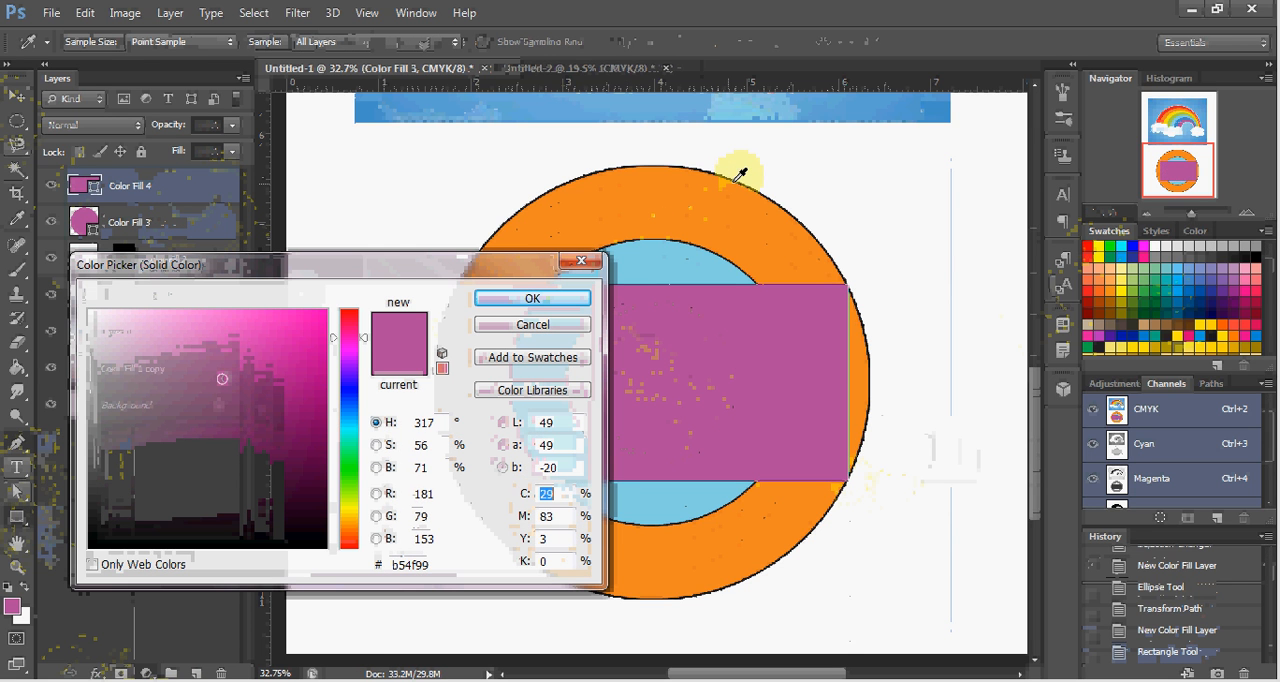
pyautogui.click(740, 174)
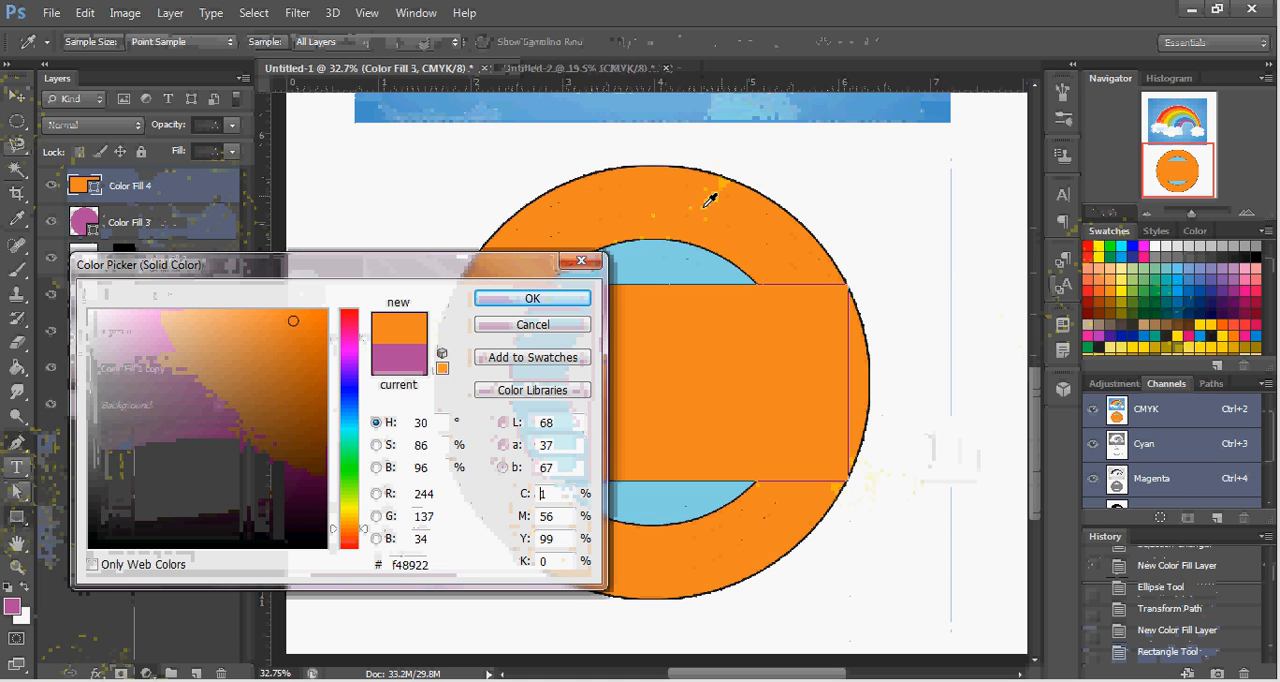
pyautogui.click(550, 305)
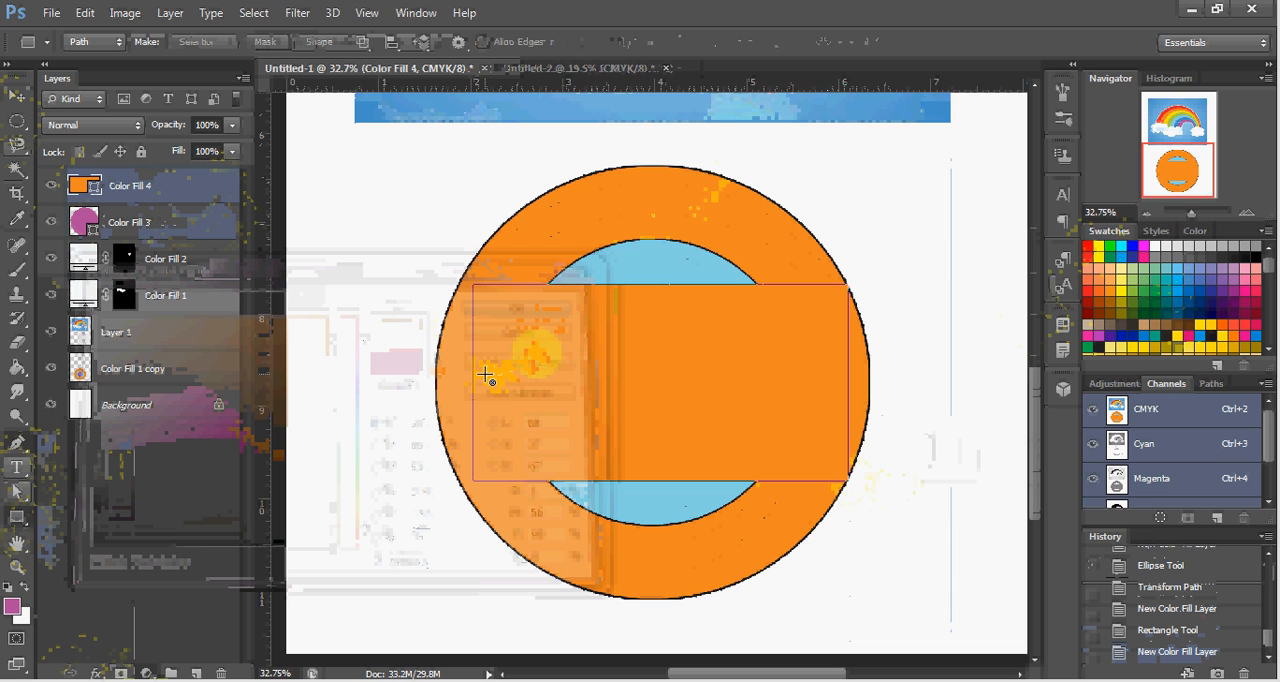
# Stretch the orange rectangle's left side outward to about 103.28% width, deselect its path and switch to the Move tool.
pyautogui.hotkey('ctrl', 't')
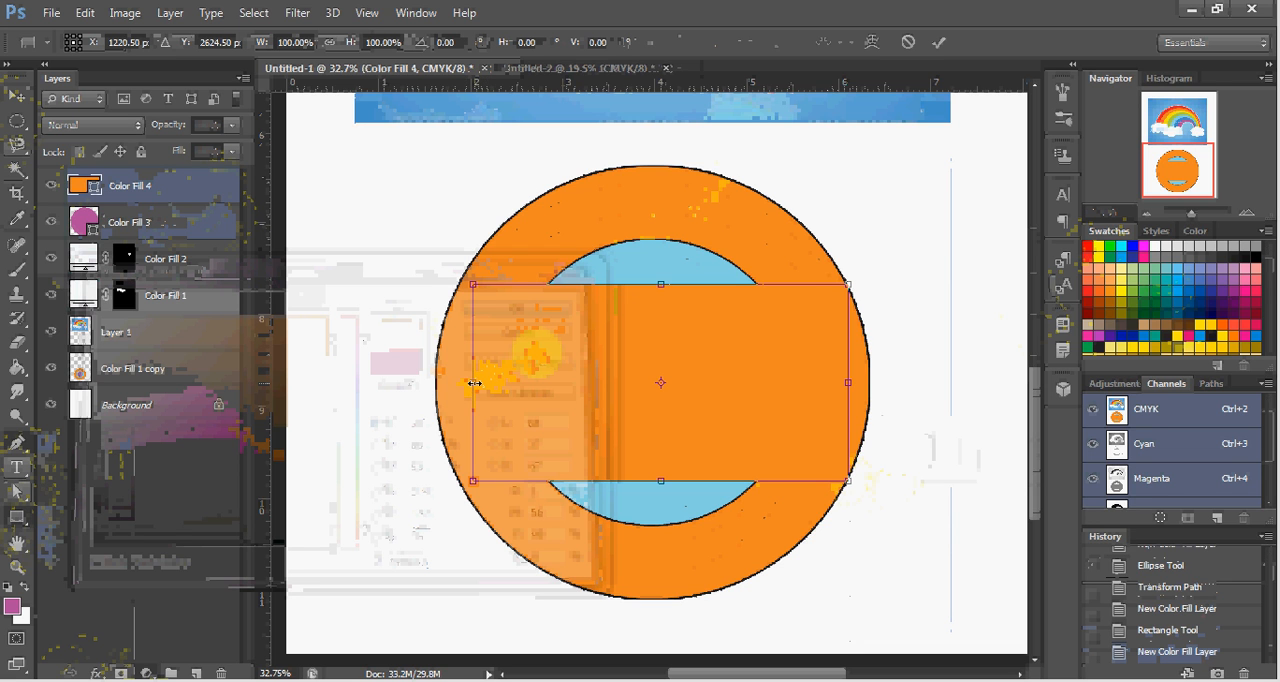
pyautogui.moveTo(472, 383); pyautogui.dragTo(462, 383)
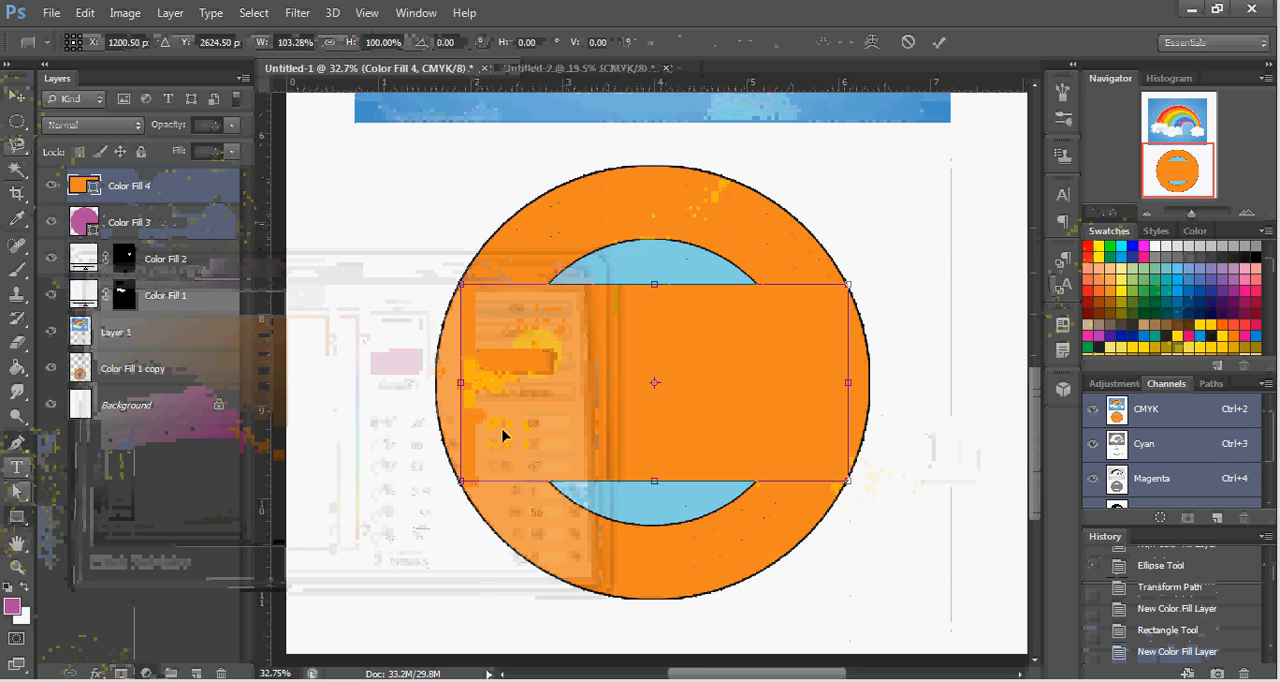
pyautogui.press('Return')
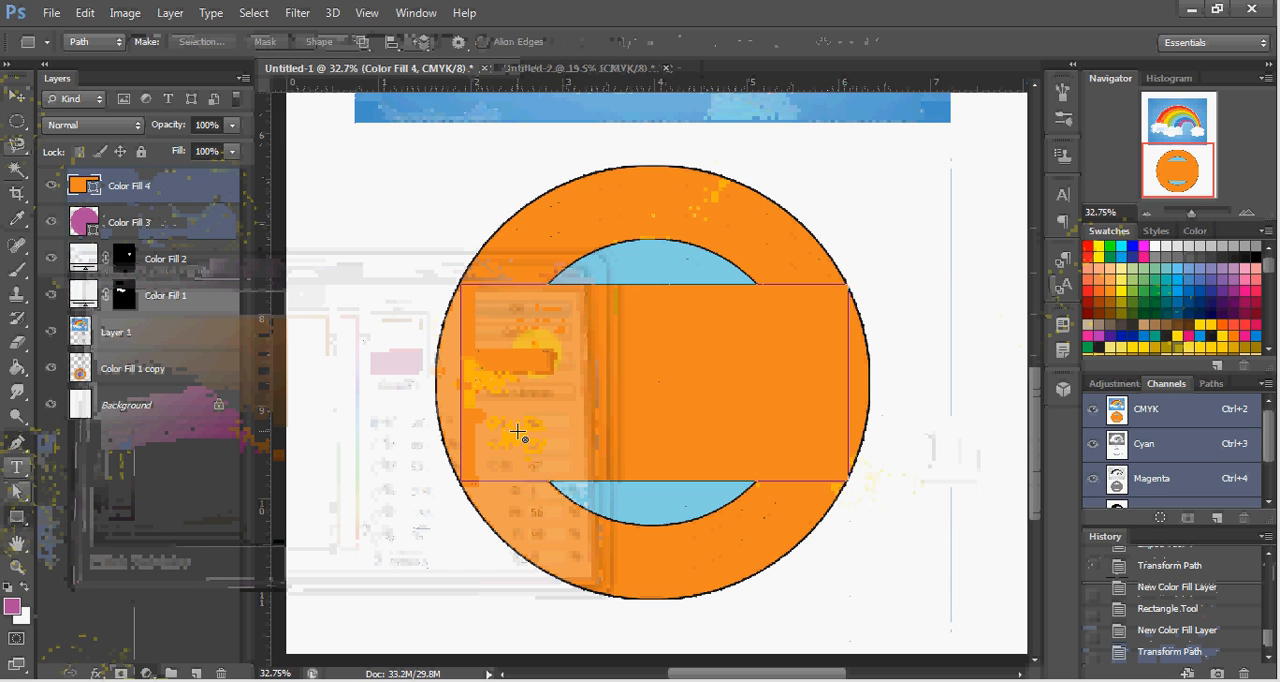
pyautogui.press('p')
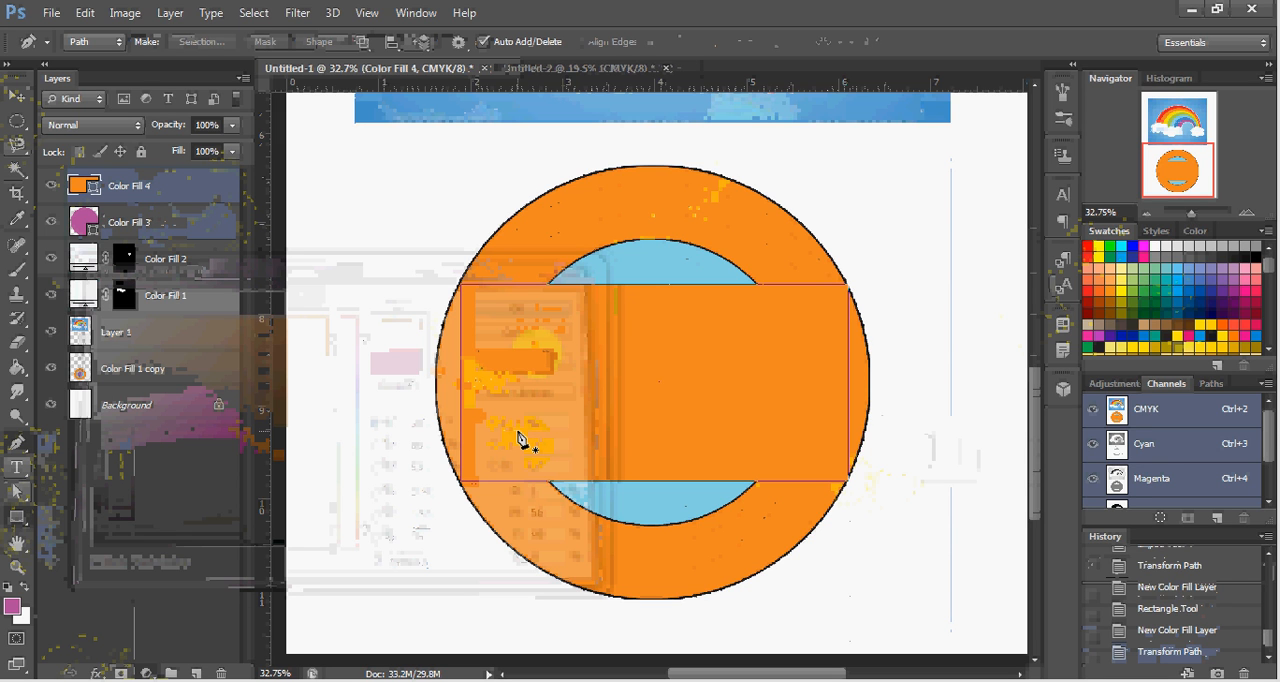
pyautogui.press('Escape')
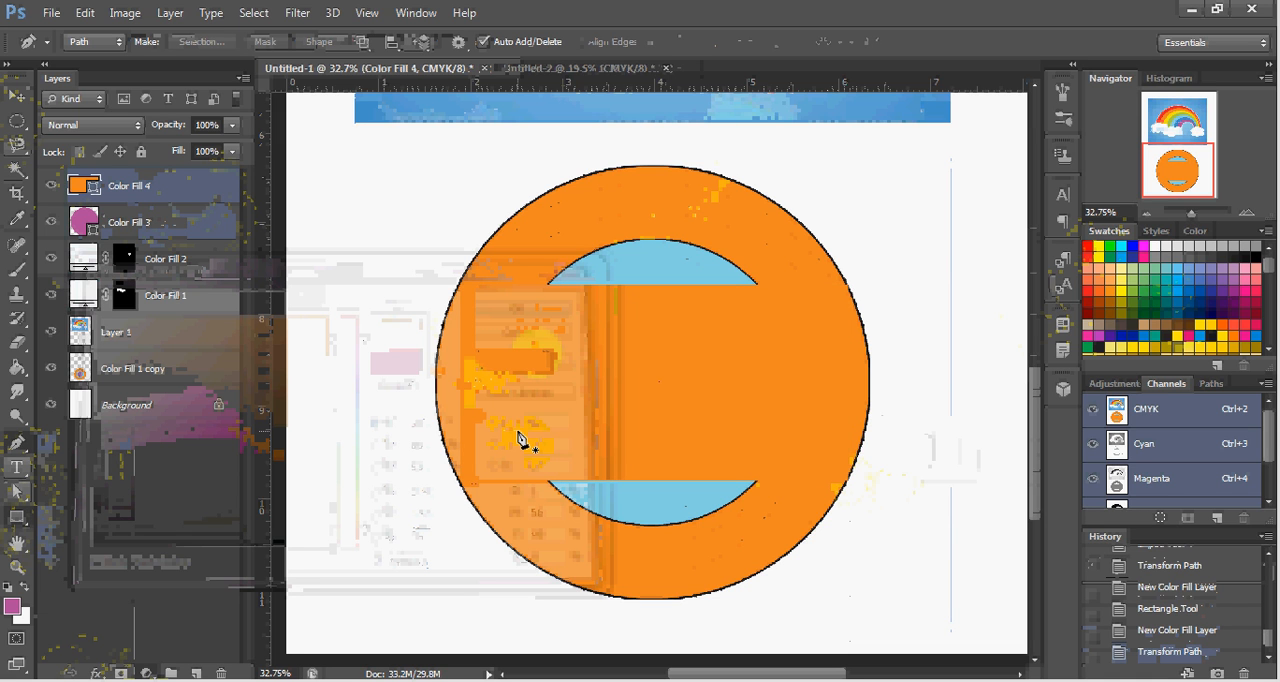
pyautogui.press('v')
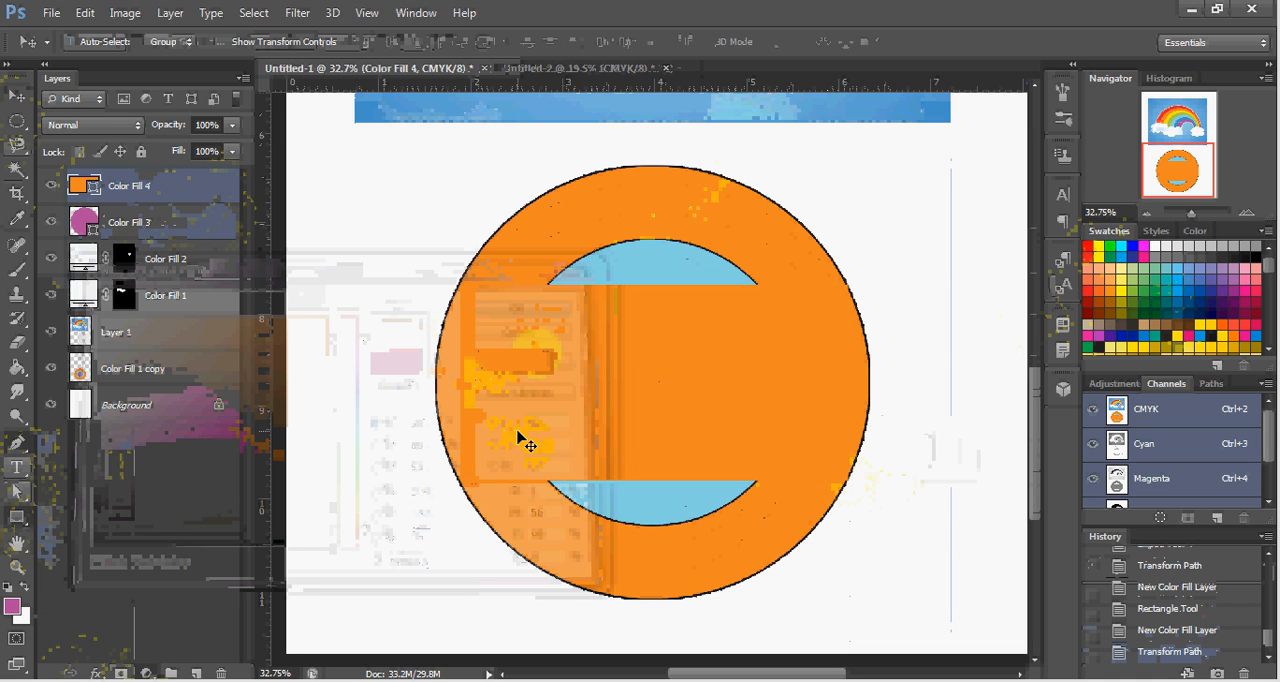